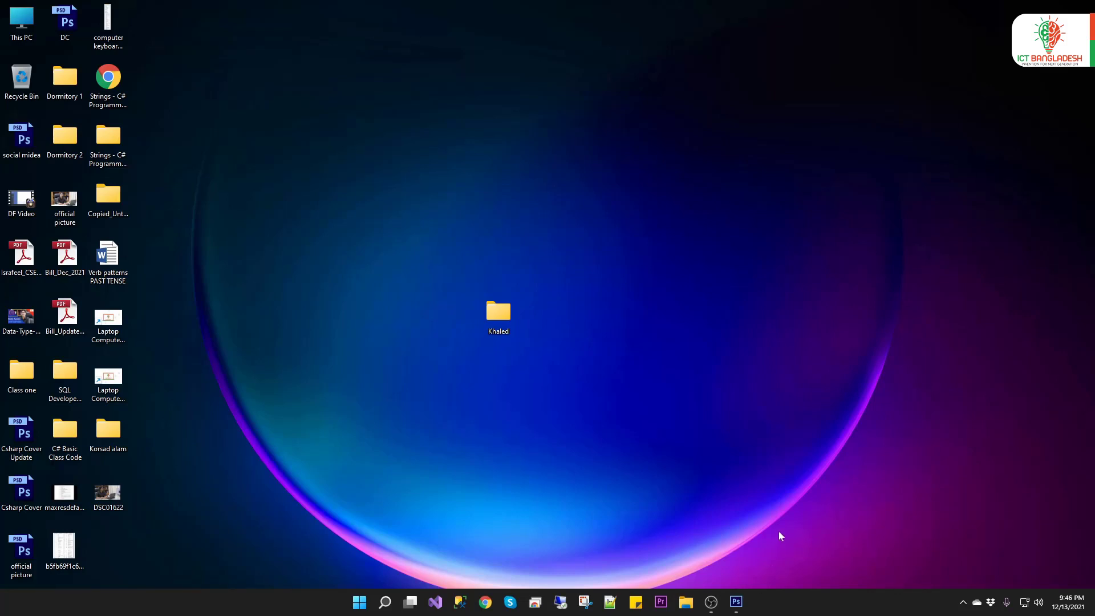
Open DSC01618.JPG from the Desktop's Khaled folder in Photoshop
left_click(744, 605)
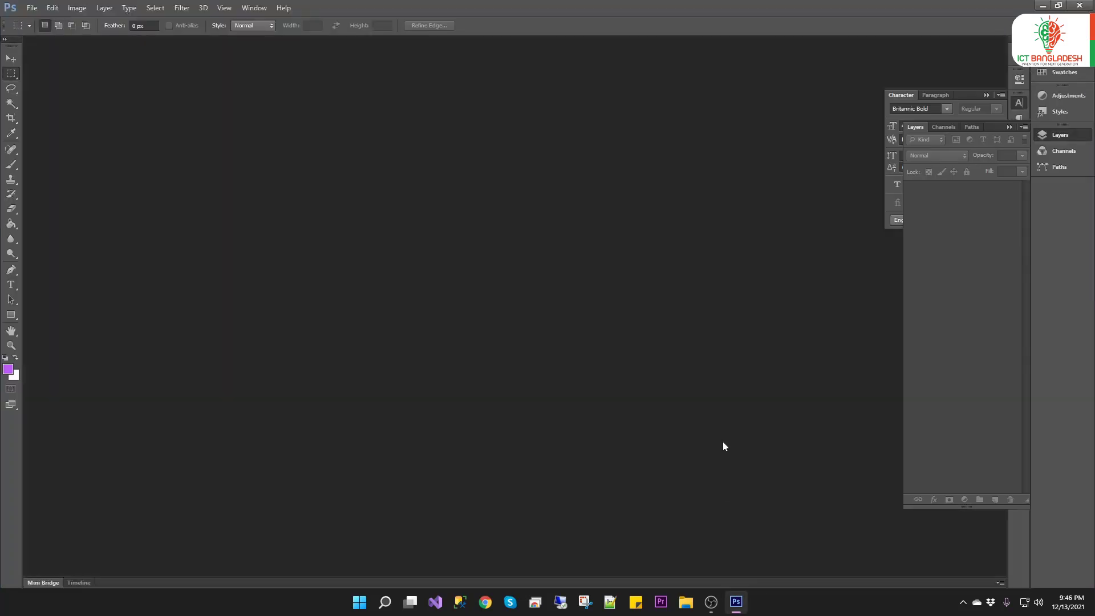
double_click(532, 414)
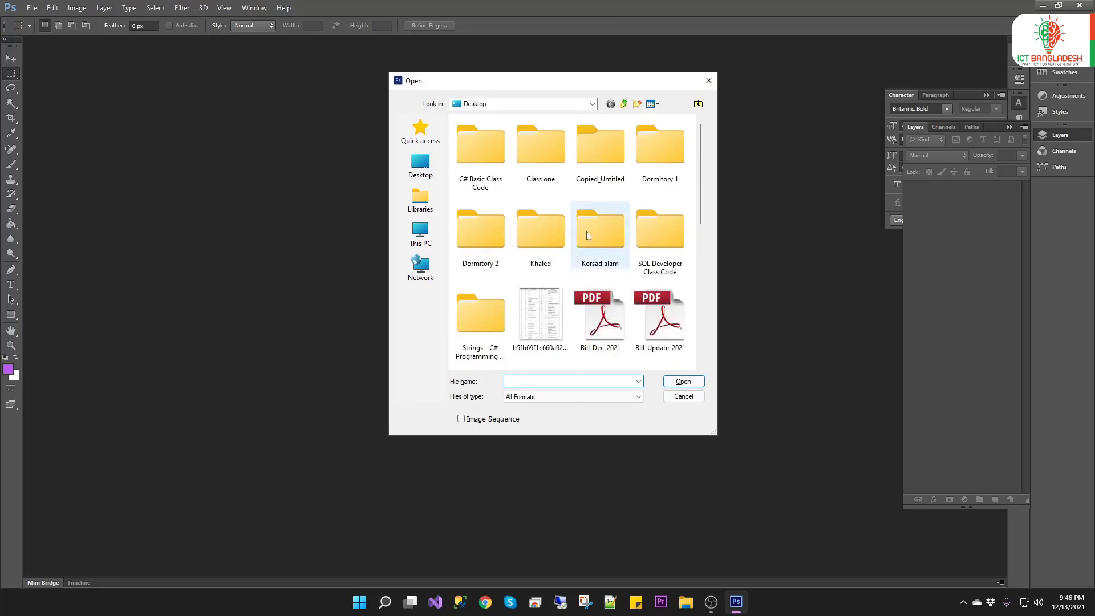
mouse_move(541, 232)
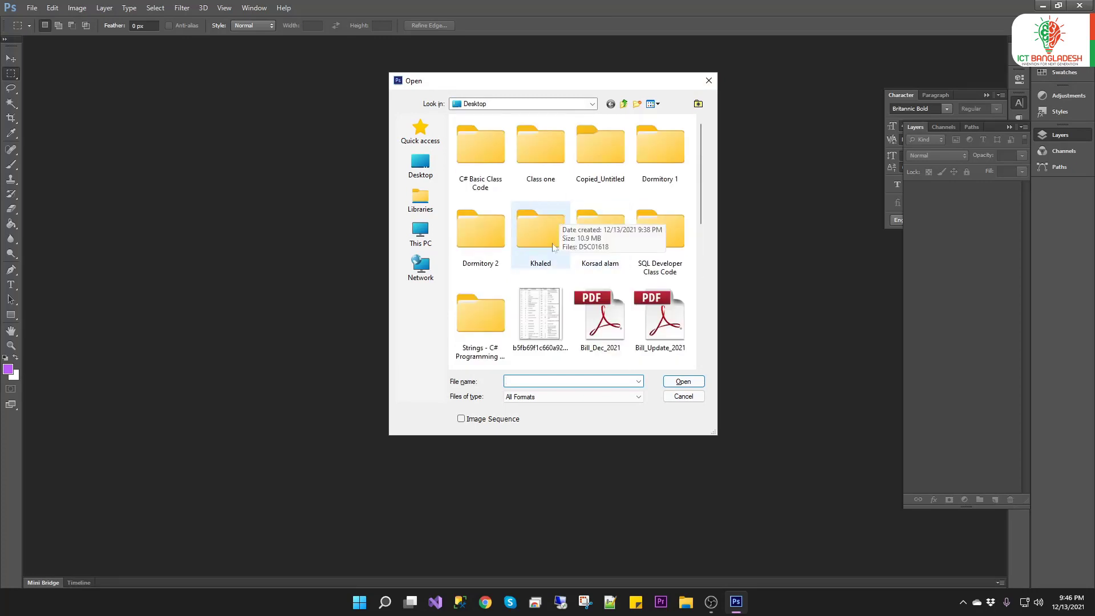
double_click(552, 246)
left_click(463, 165)
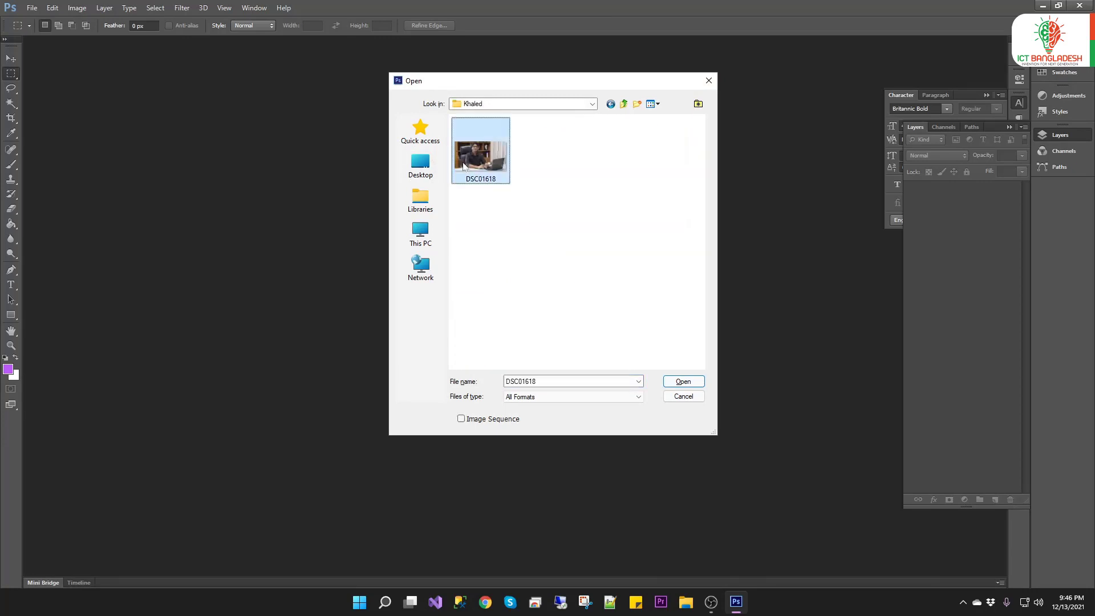
double_click(464, 166)
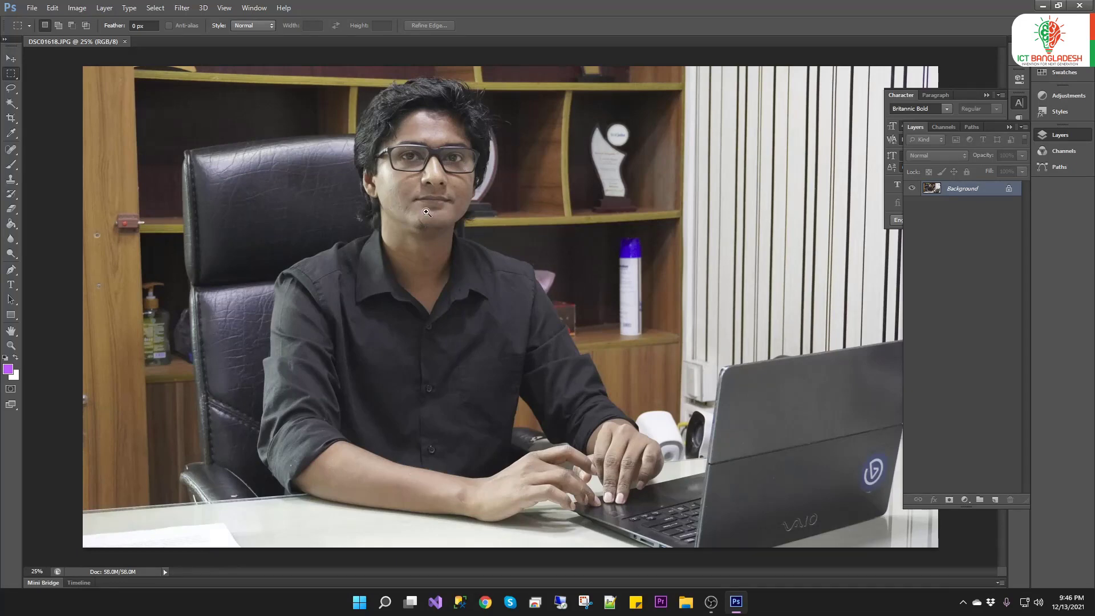
Zoom in to inspect the face, then duplicate the Background as Layer 1
left_click(419, 142, "ctrl")
left_click(419, 142, "ctrl")
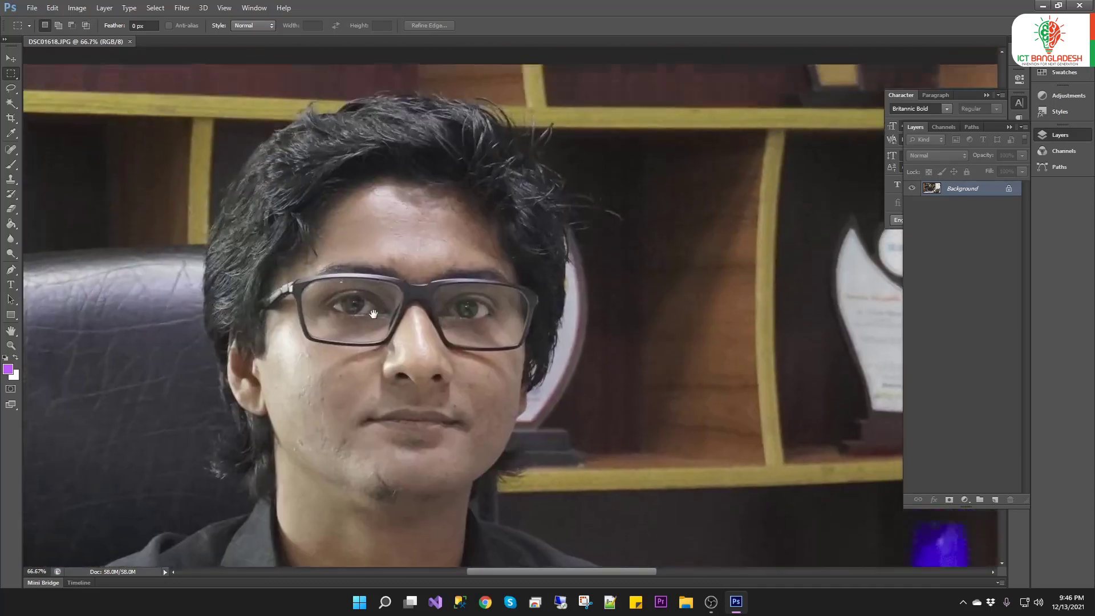
left_click_drag(420, 142, 388, 266)
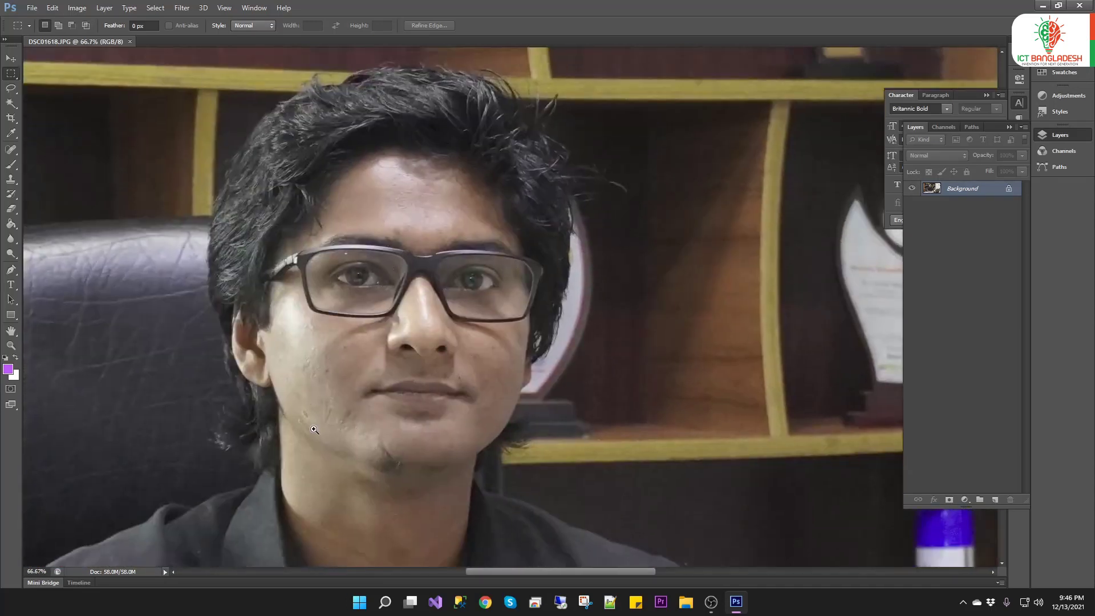
key("ctrl+j")
key("ctrl+minus")
key("ctrl+minus")
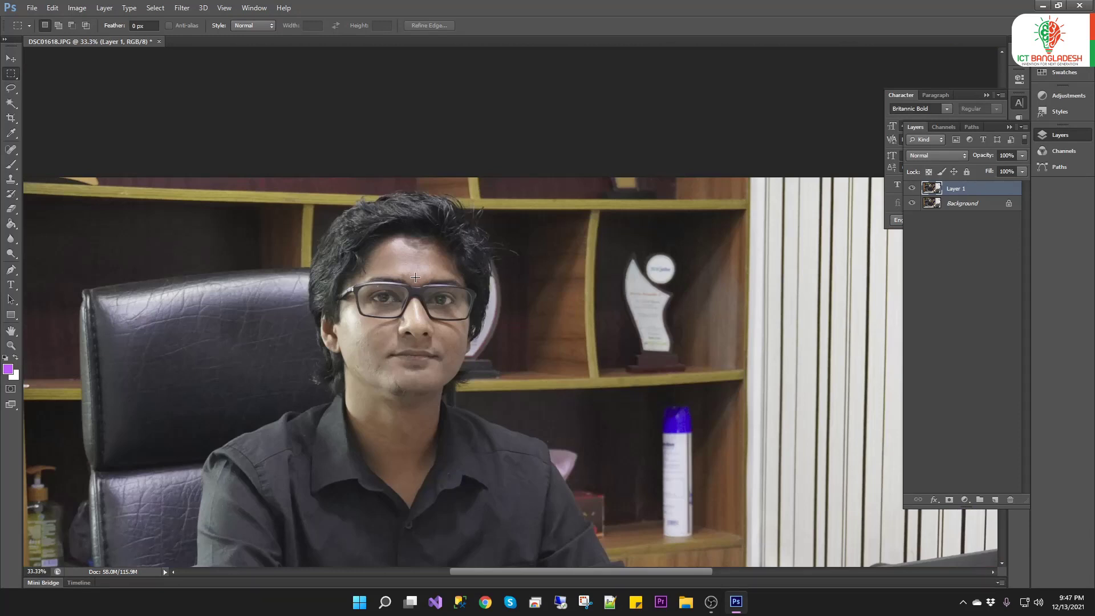
Switch to the Spot Healing Brush, zoom onto the cheek and set brush size 25
key("j")
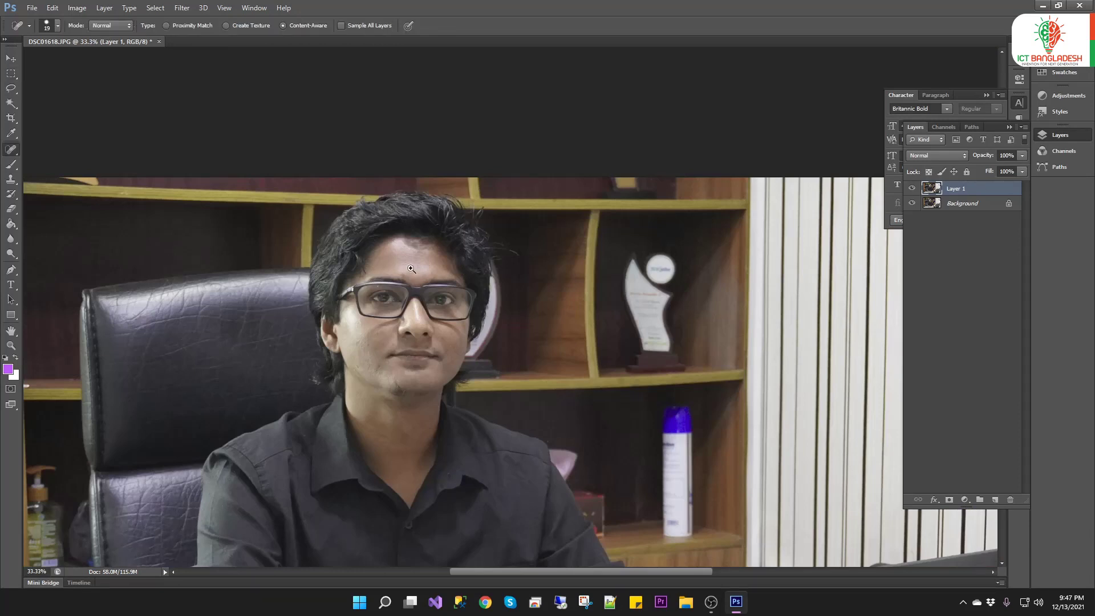
left_click(411, 269, "ctrl")
left_click(402, 289, "ctrl")
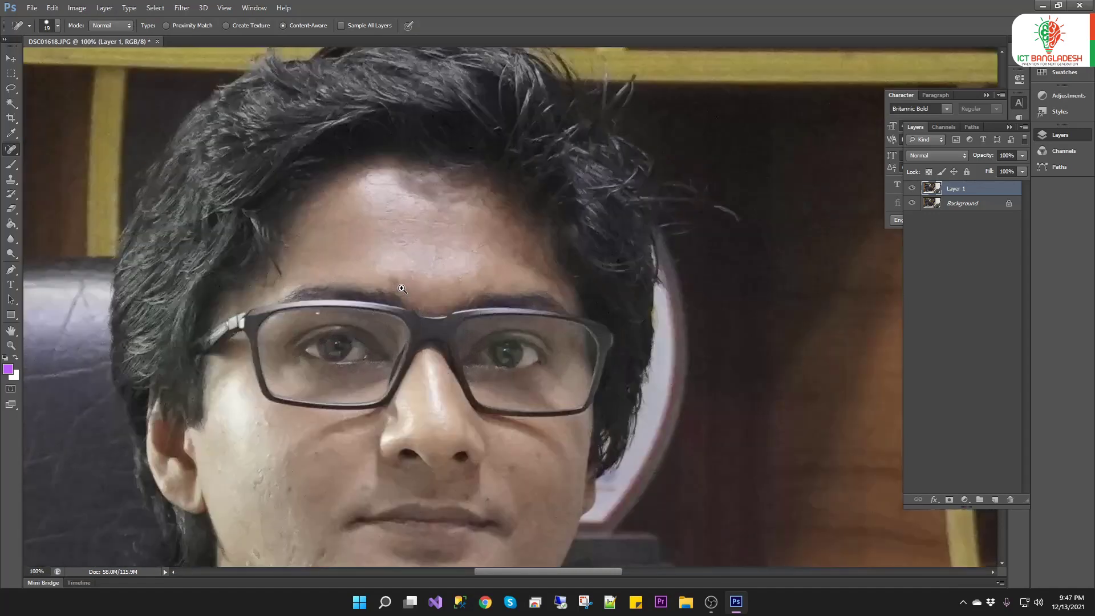
left_click_drag(403, 289, 444, 214)
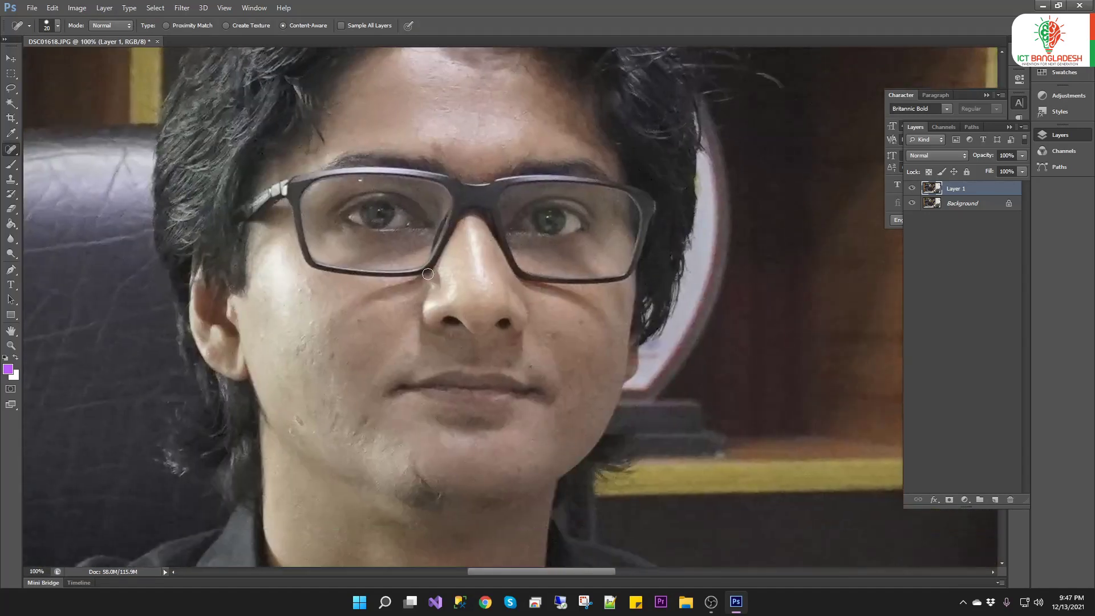
key("bracketright")
key("bracketright")
left_click(306, 297, "ctrl")
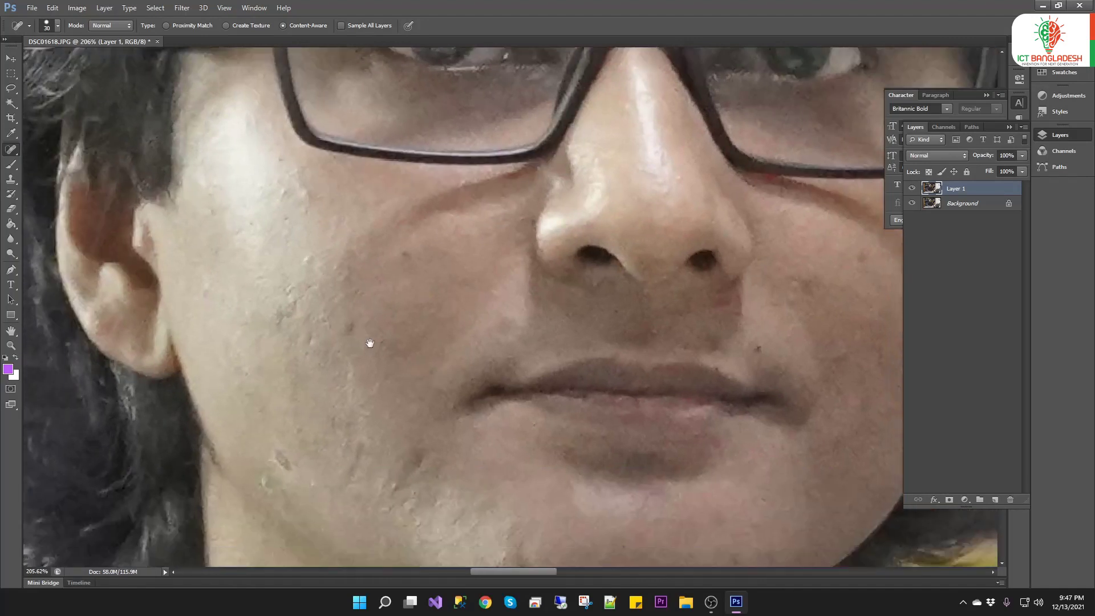
left_click_drag(368, 343, 393, 395)
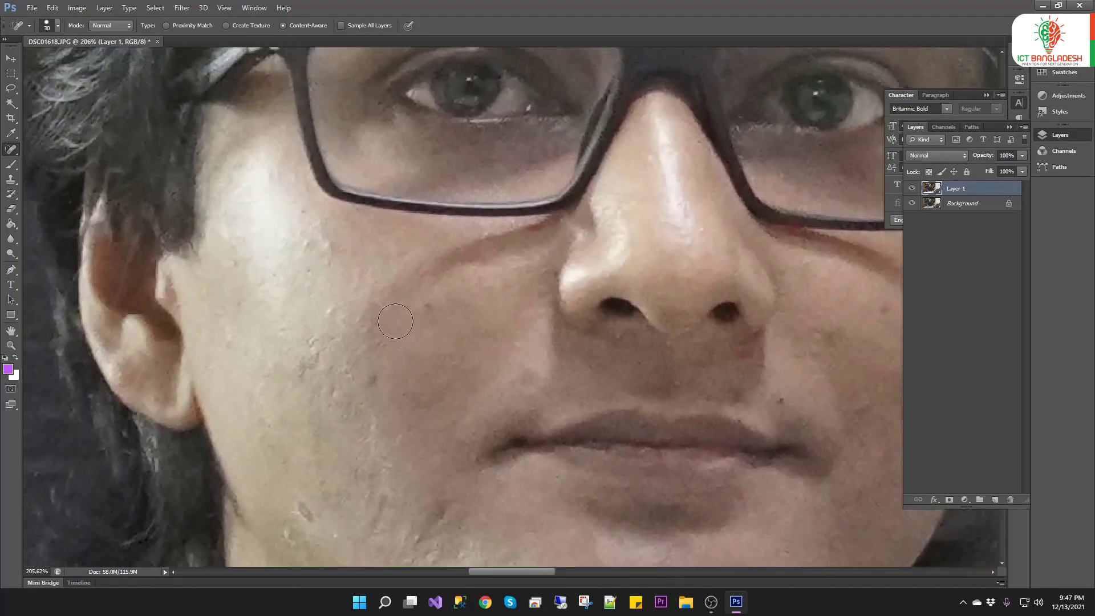
key("bracketleft")
key("bracketleft")
Heal the blemishes scattered across the left cheek
left_click(332, 246)
left_click(230, 262)
left_click(308, 215)
left_click(333, 262)
left_click(331, 316)
left_click(436, 307)
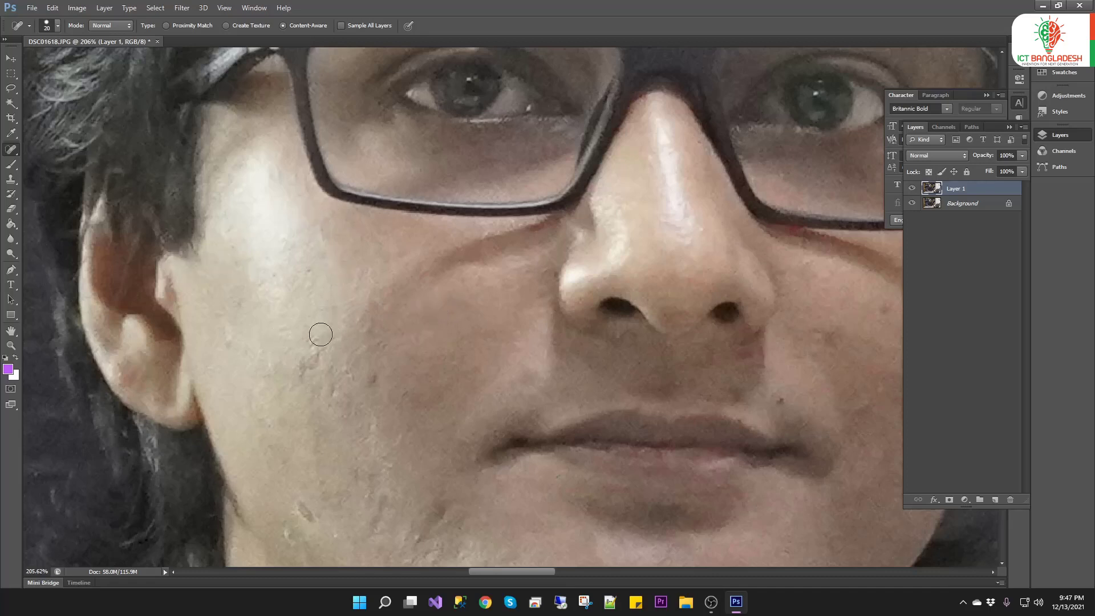
left_click(349, 316)
left_click(315, 357)
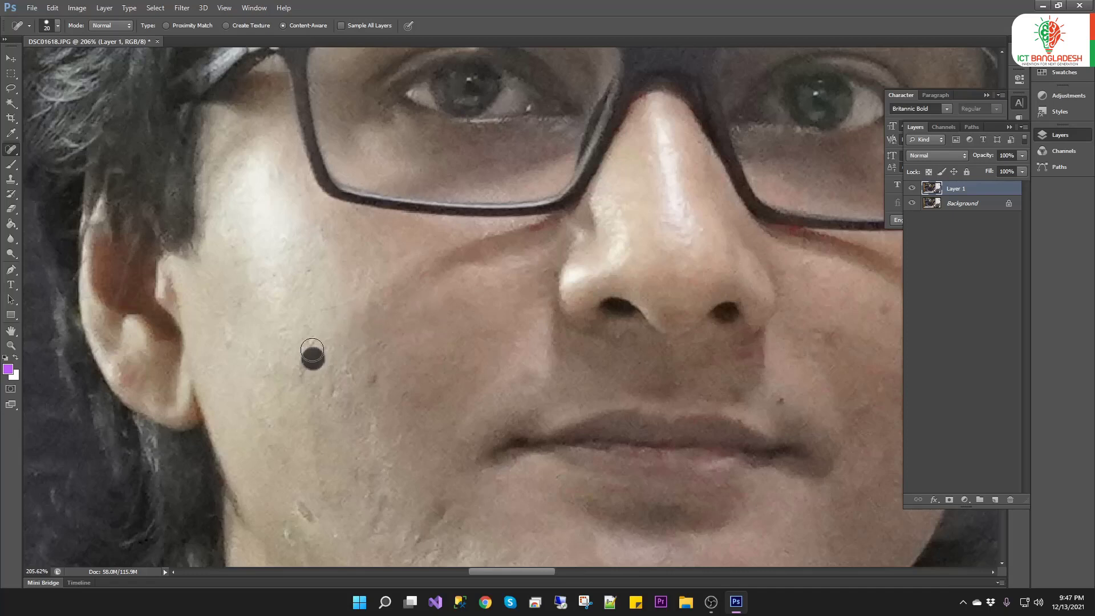
left_click(230, 341)
left_click(315, 375)
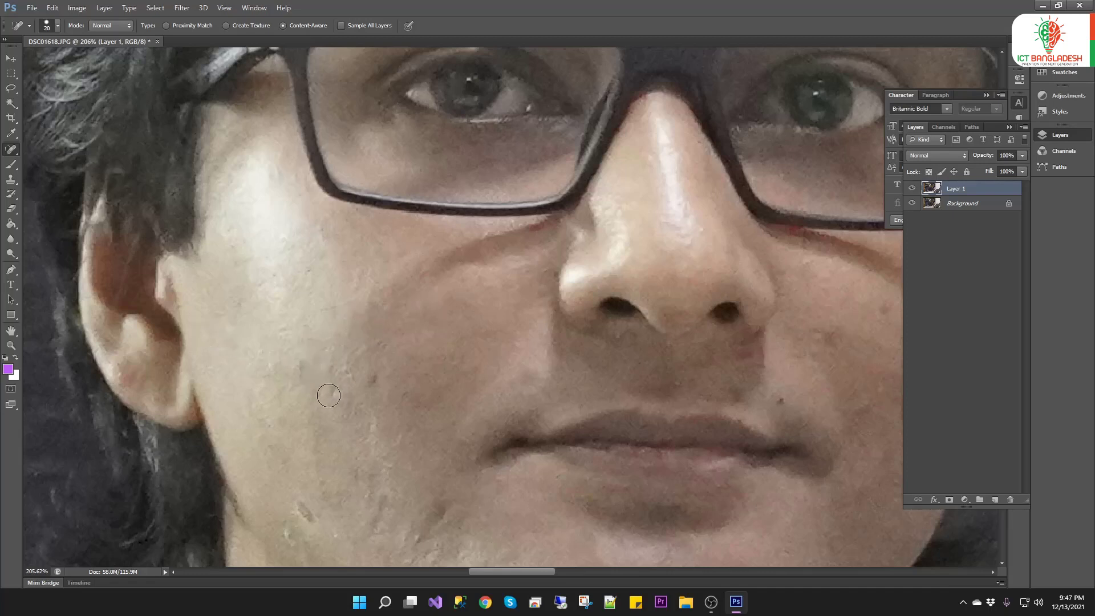
left_click(329, 395)
left_click(297, 372)
Heal the spots on the lower cheek and along the jaw, then return to 100% zoom
left_click_drag(293, 368, 288, 256)
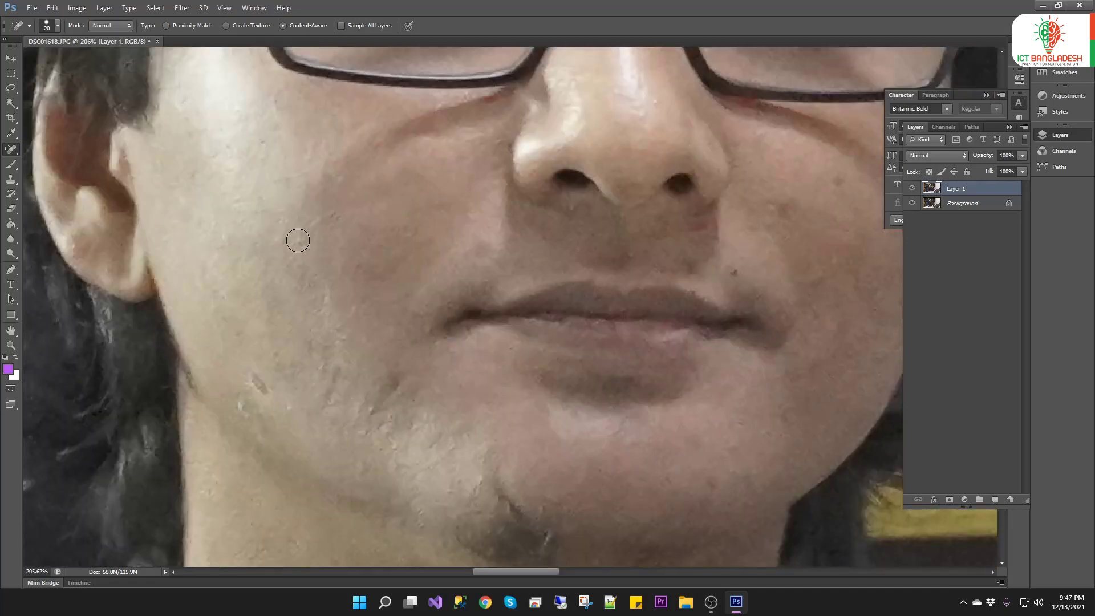
left_click(303, 234)
left_click_drag(323, 218, 334, 216)
left_click_drag(288, 366, 252, 321)
left_click(215, 354)
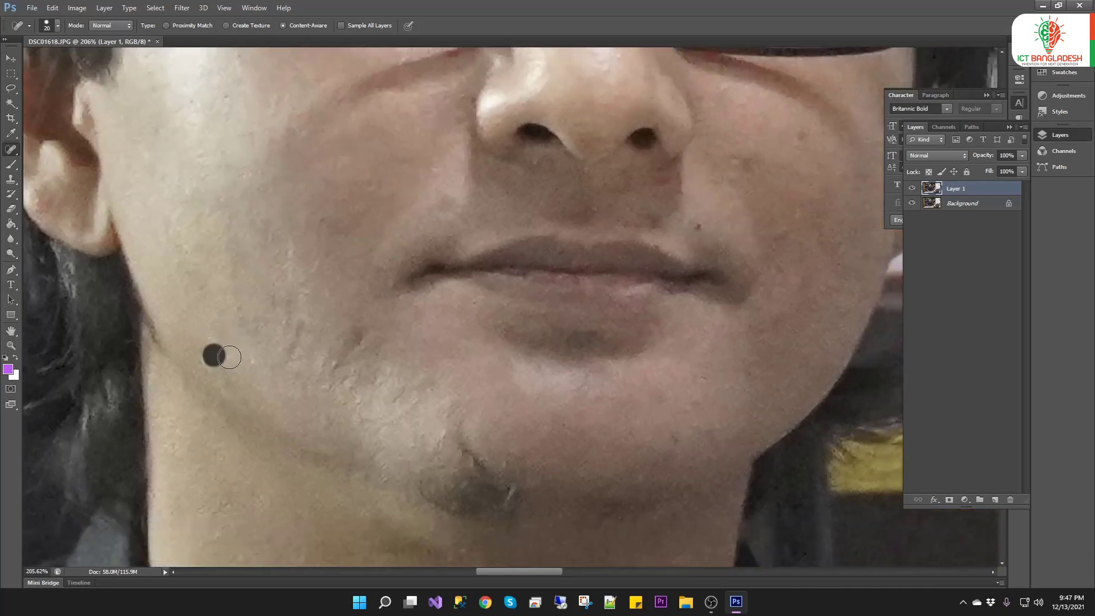
left_click(295, 364)
left_click(251, 358)
left_click_drag(286, 356, 295, 330)
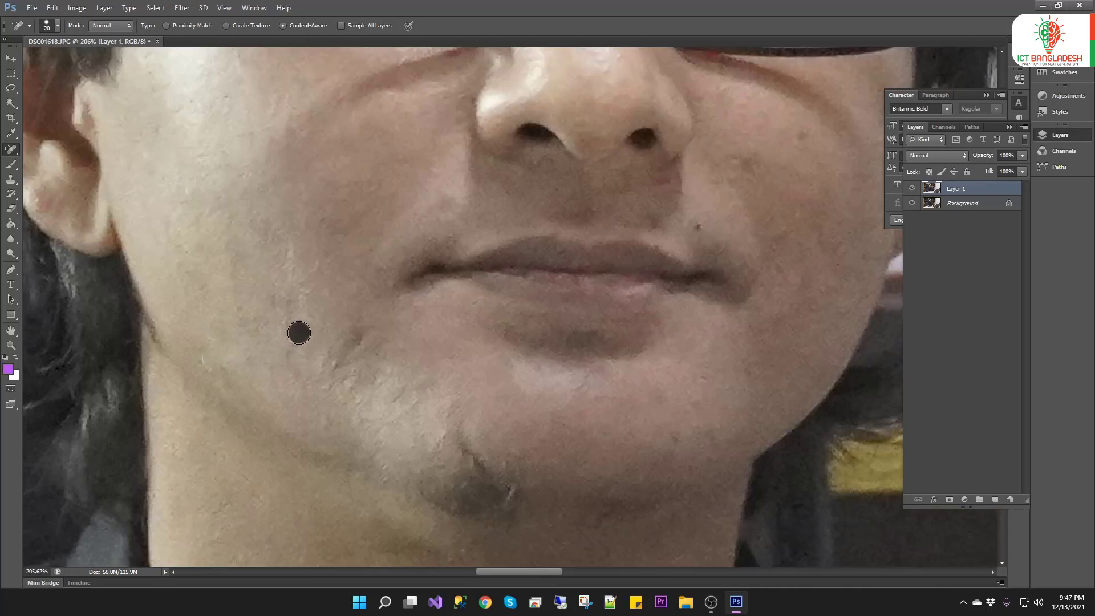
left_click(273, 304)
left_click(249, 320)
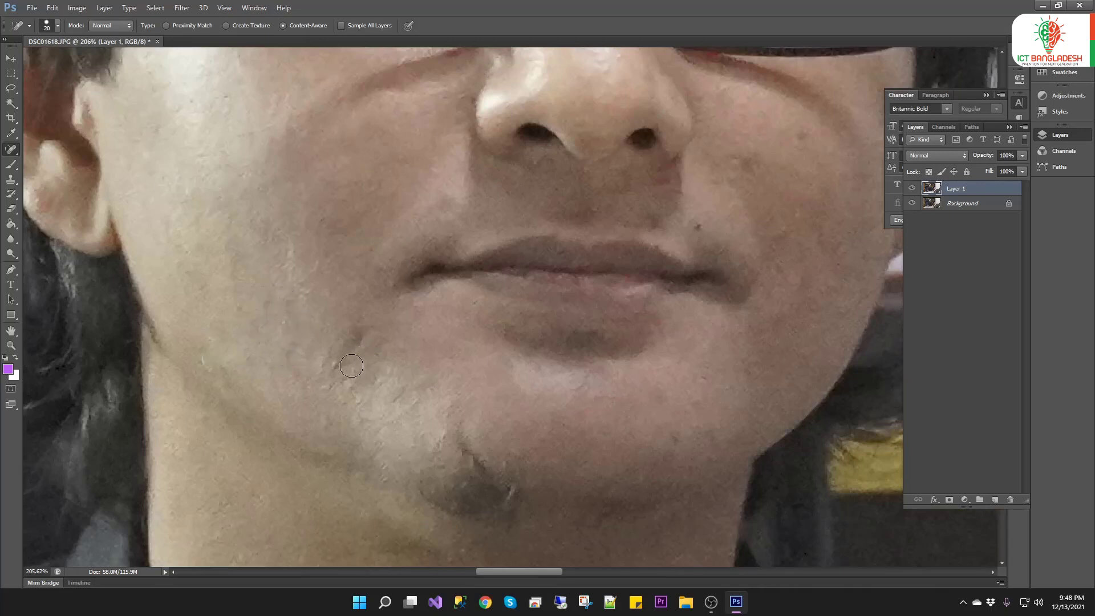
left_click(336, 354)
left_click(356, 342)
key("ctrl+1")
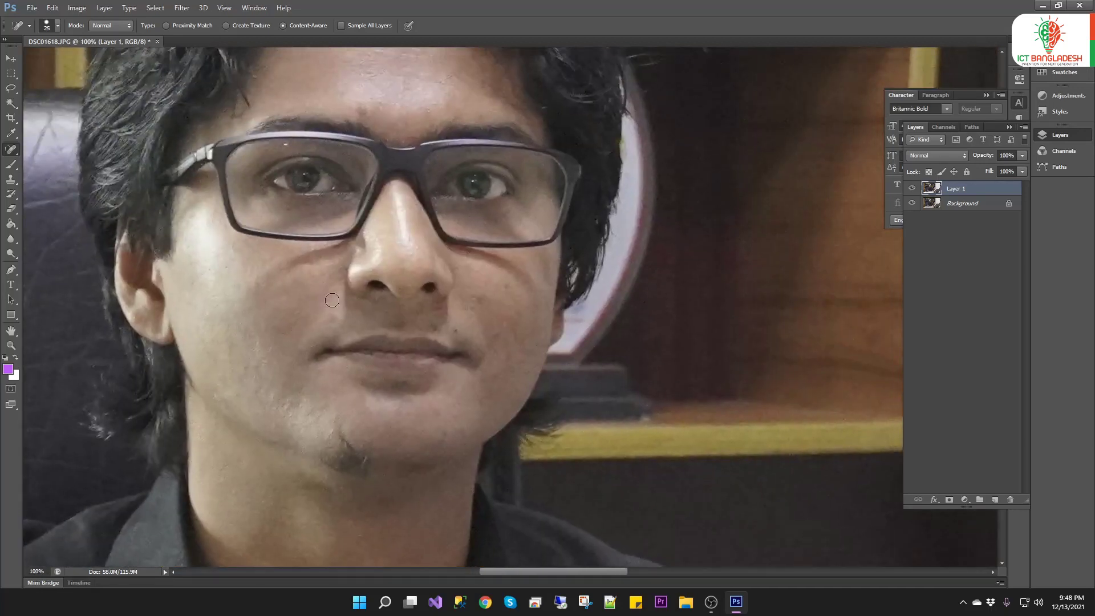
With a 30 px brush, heal the dark cheek mole and spots below the nose
key("bracketright")
key("bracketright")
key("bracketleft")
key("bracketleft")
key("bracketright")
key("bracketleft")
left_click(503, 289)
left_click(455, 328)
left_click(473, 306)
Heal the spots across the forehead, shrinking the brush to 25
mouse_move(398, 86)
left_mouse_down()
mouse_move(398, 206)
mouse_move(432, 196)
left_mouse_up()
left_click(424, 199)
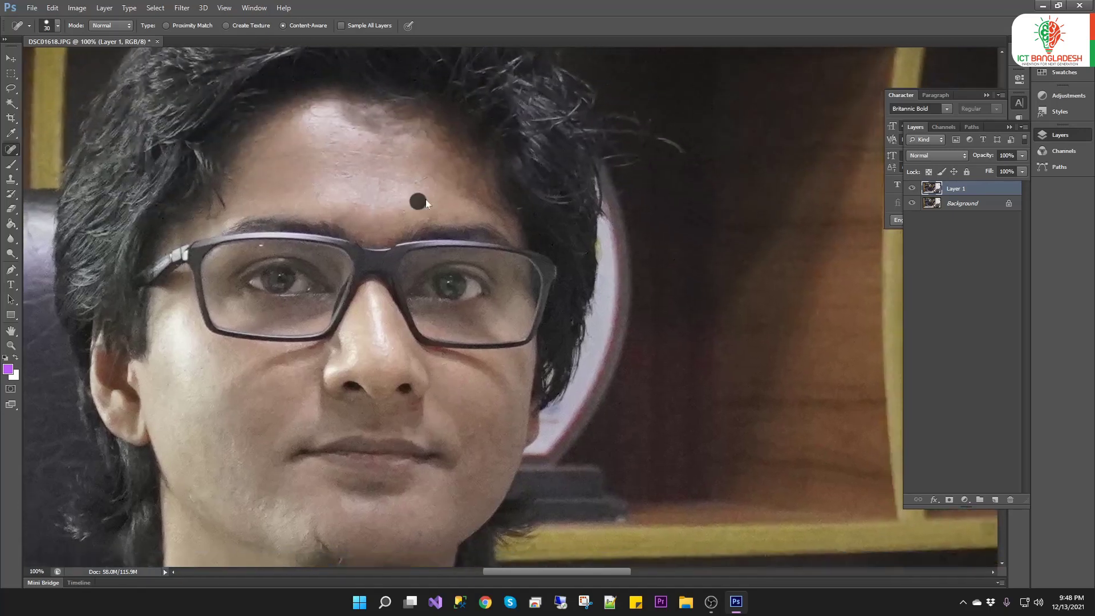
left_click(378, 188)
key("bracketleft")
left_click(329, 142)
left_click(344, 152)
left_click_drag(382, 153, 400, 156)
left_click(388, 143)
left_click(353, 154)
Heal the remaining spots on the chin and along the jaw
left_click_drag(337, 197, 301, 76)
left_click_drag(325, 332, 353, 273)
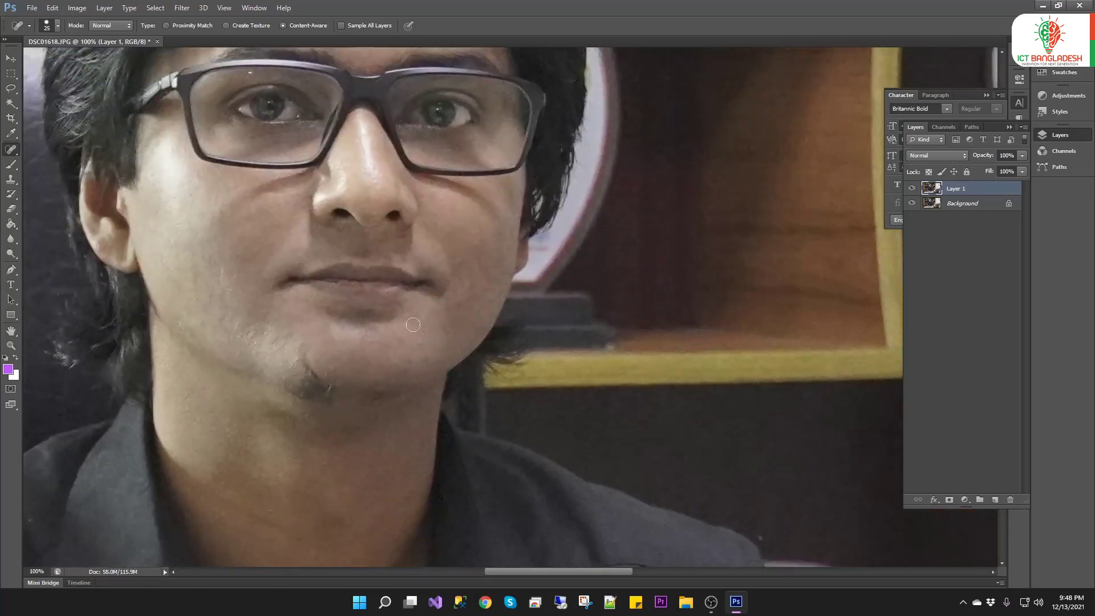
left_click_drag(312, 435, 310, 371)
left_click(294, 294)
left_click_drag(298, 293, 308, 302)
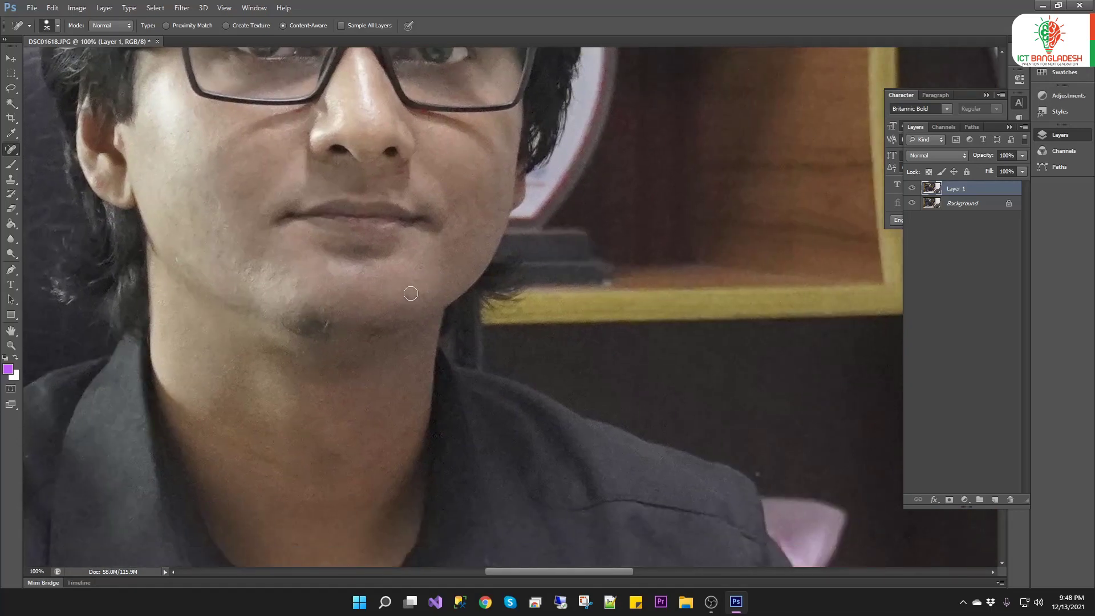
left_click_drag(409, 293, 427, 291)
mouse_move(251, 235)
left_mouse_down()
mouse_move(339, 363)
mouse_move(266, 416)
left_mouse_up()
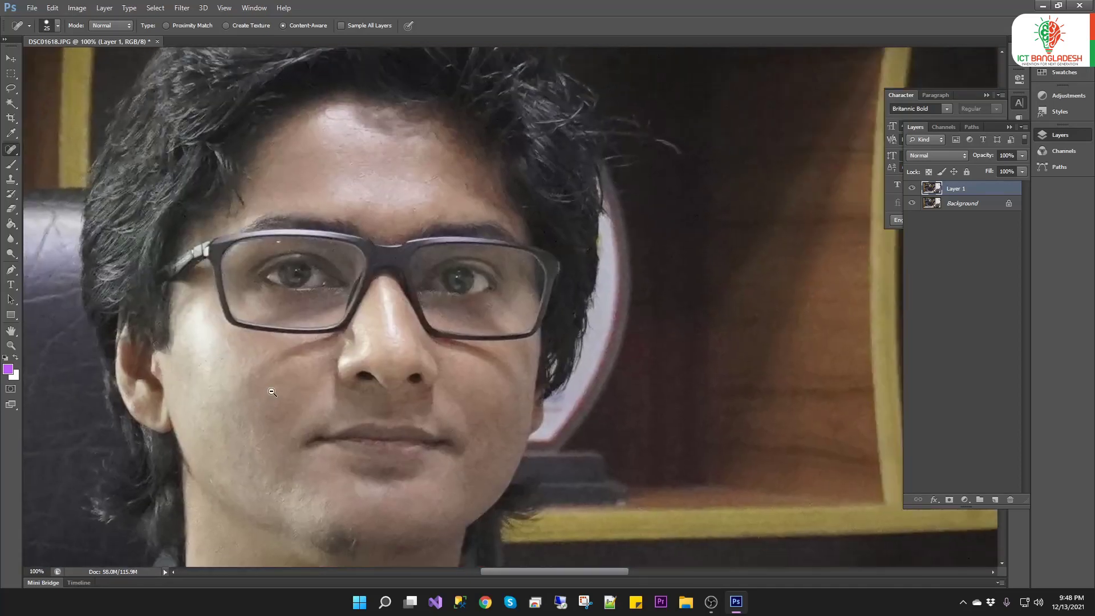
left_click(271, 390, "alt")
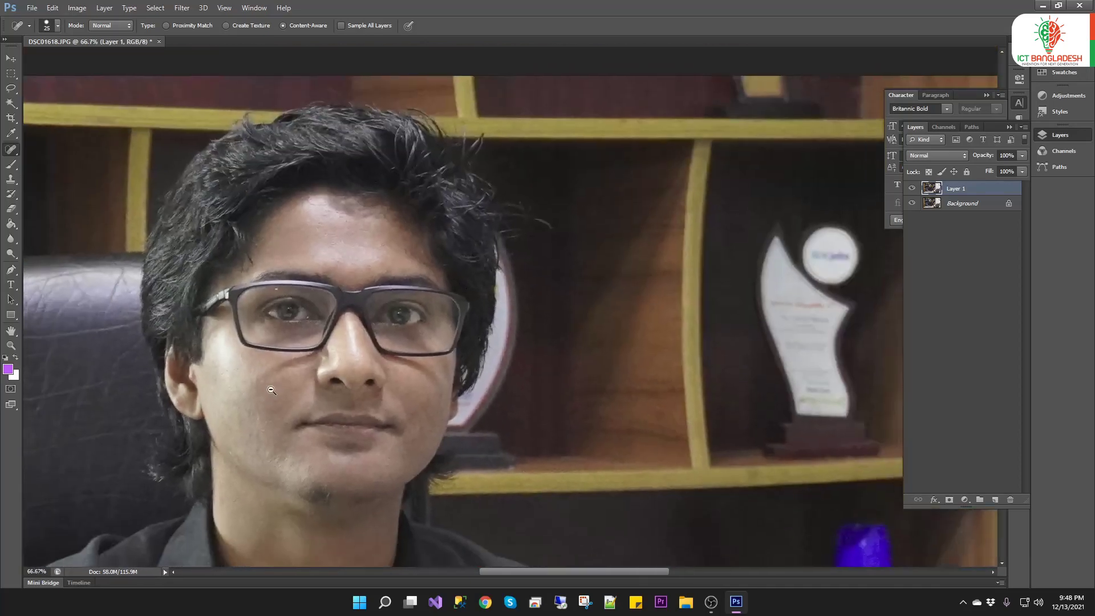
left_click_drag(314, 381, 315, 366)
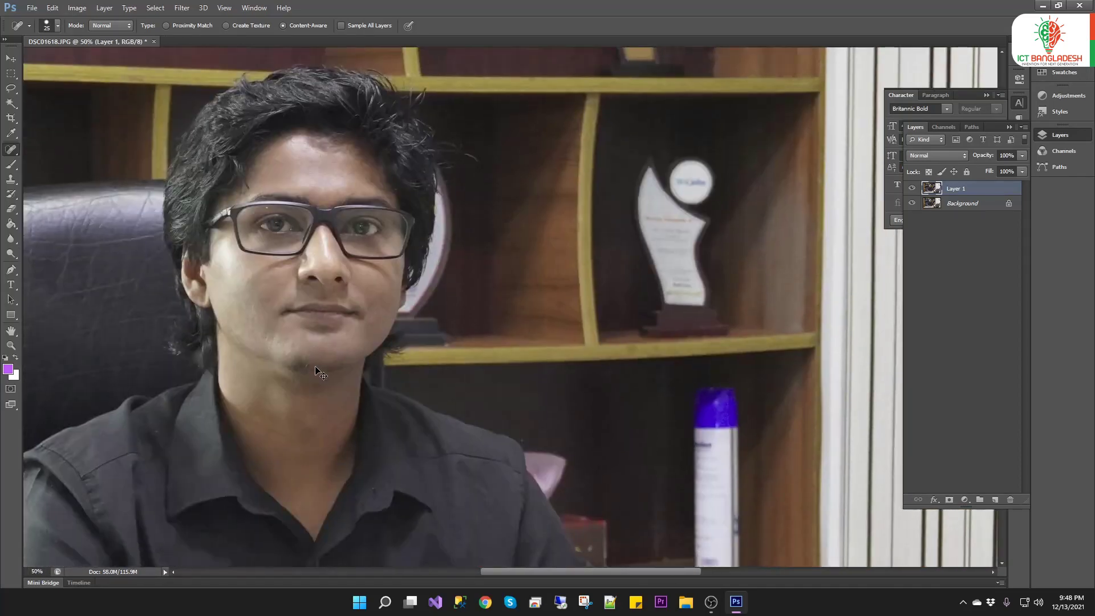
key("ctrl+m")
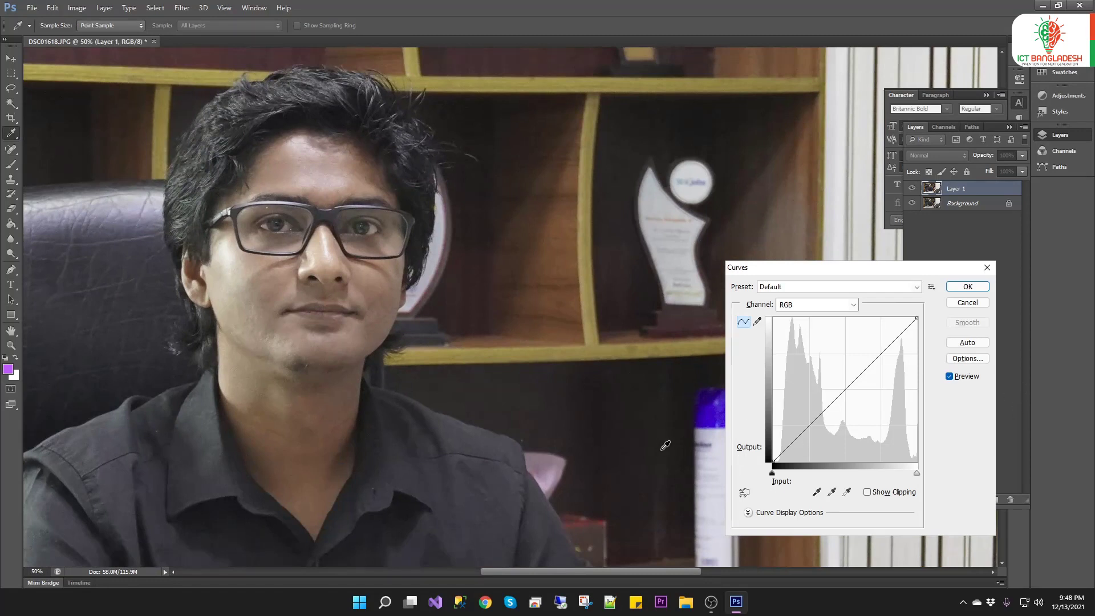
left_click(838, 390)
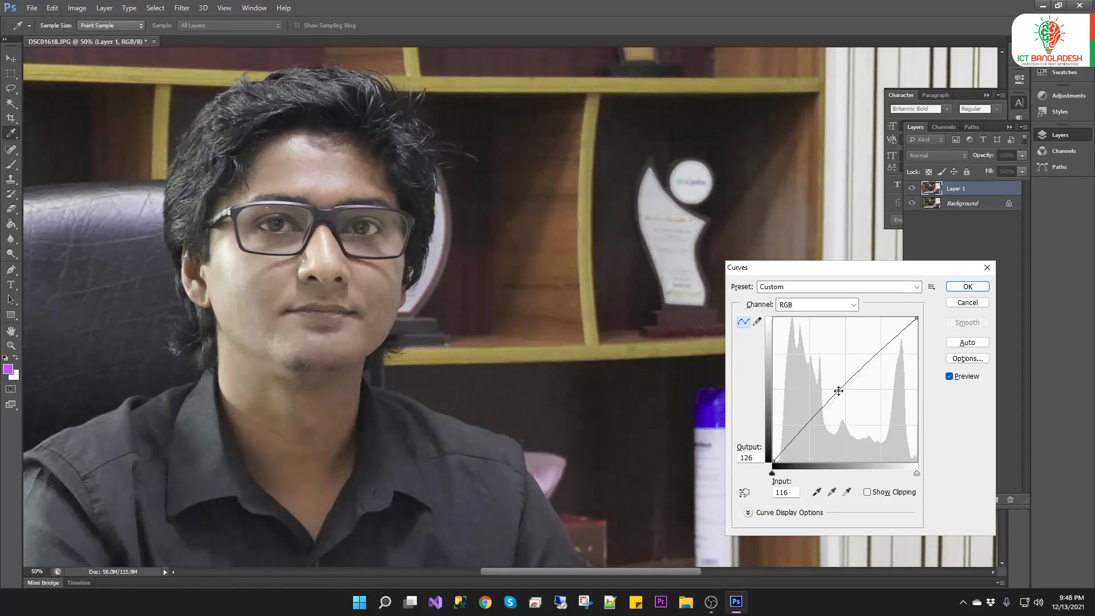
left_click_drag(838, 390, 837, 389)
key("Return")
key("j")
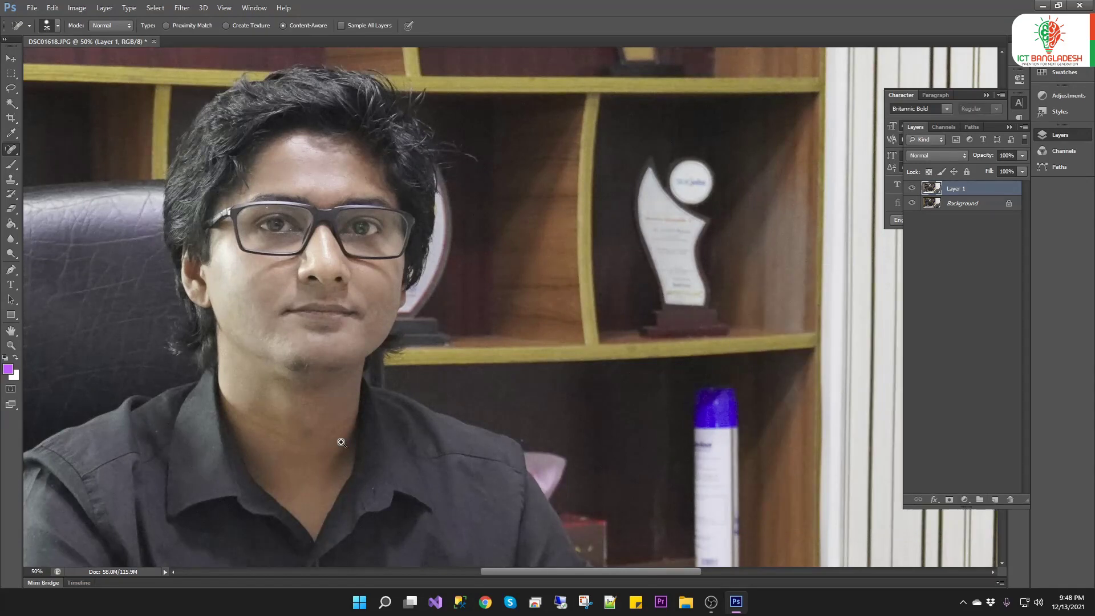
left_click(435, 48, "ctrl")
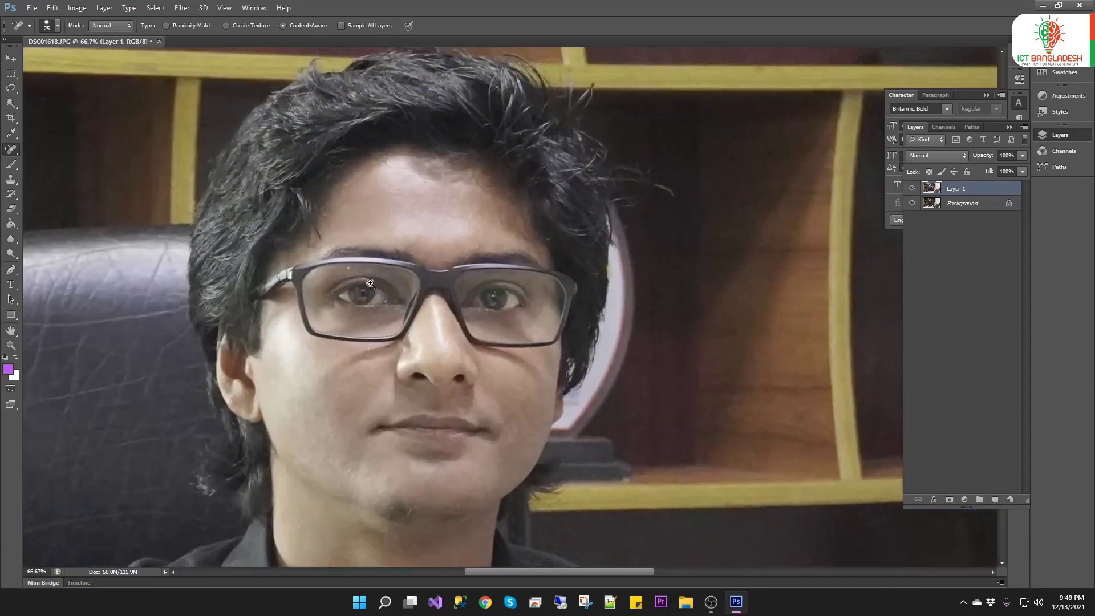
left_click(370, 283, "ctrl")
scroll(359, 311, "down", 2)
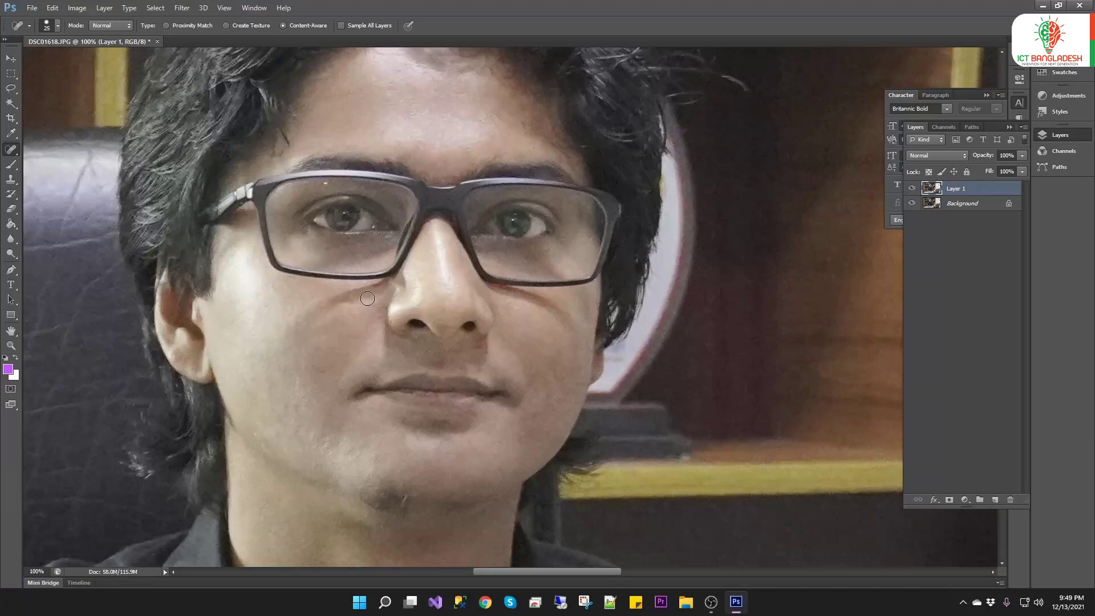
key("ctrl+minus")
key("ctrl+minus")
key("ctrl+minus")
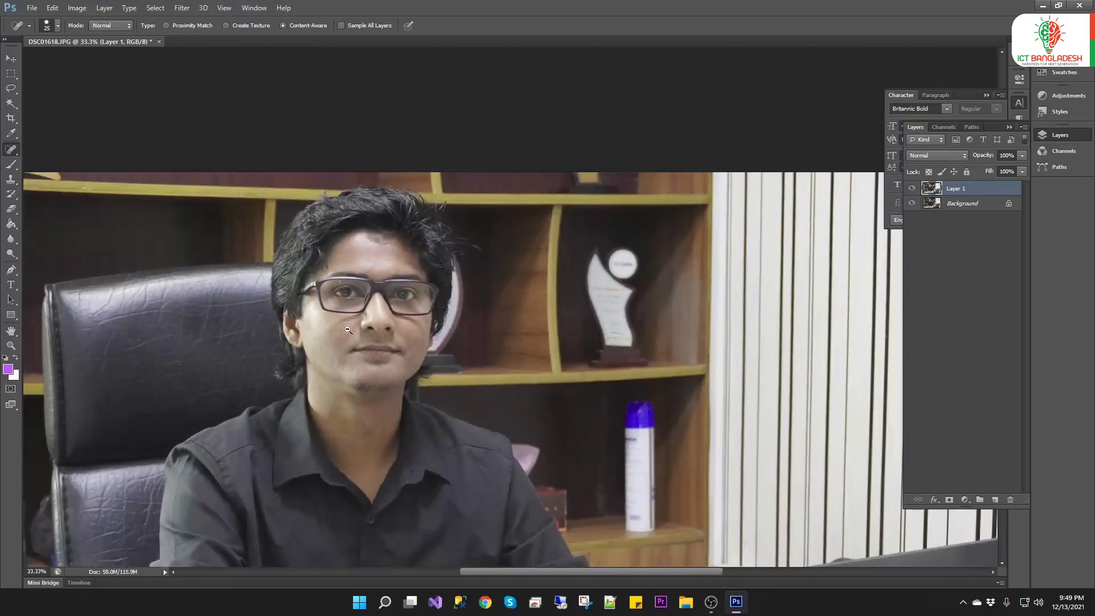
key("ctrl+minus")
key("ctrl+plus")
key("ctrl+plus")
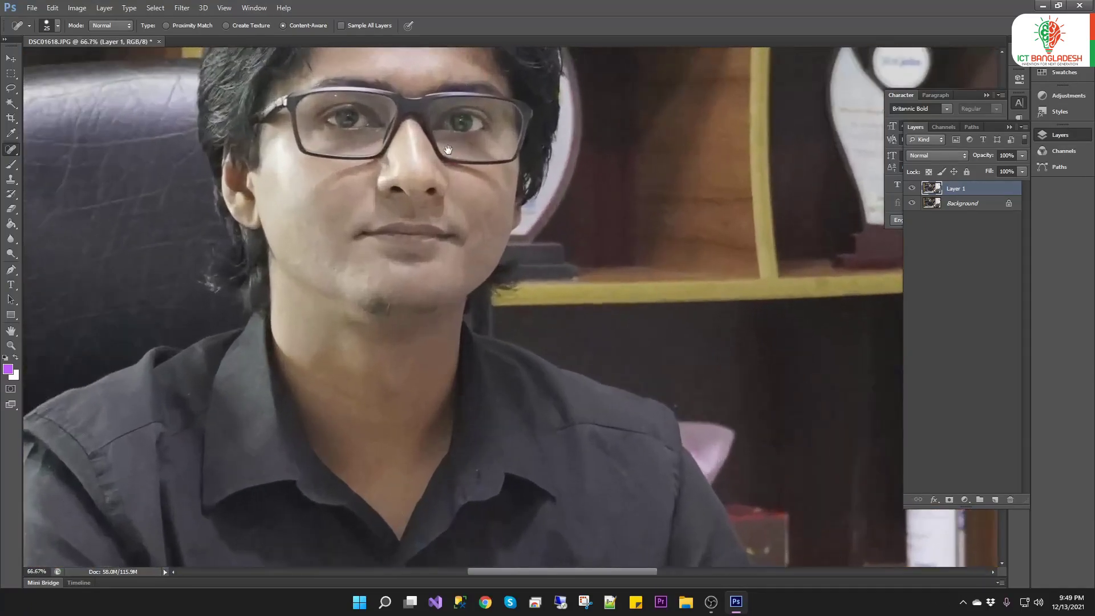
left_click(10, 103)
Quick-select the face, ear, forehead, temples and neck, then feather the selection by 10 pixels
right_click(12, 102)
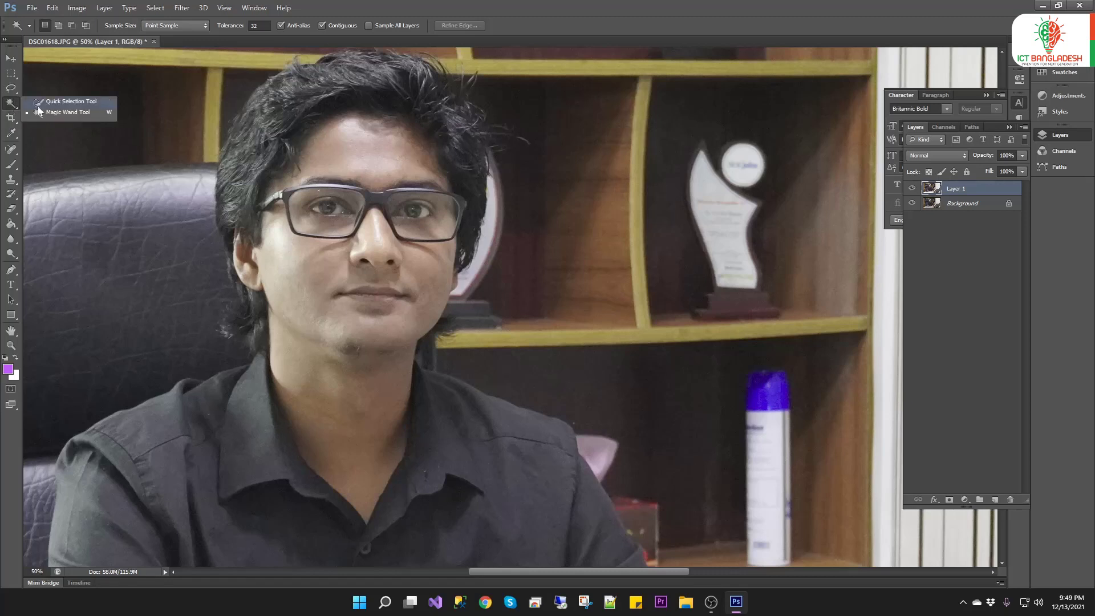
left_click(74, 101)
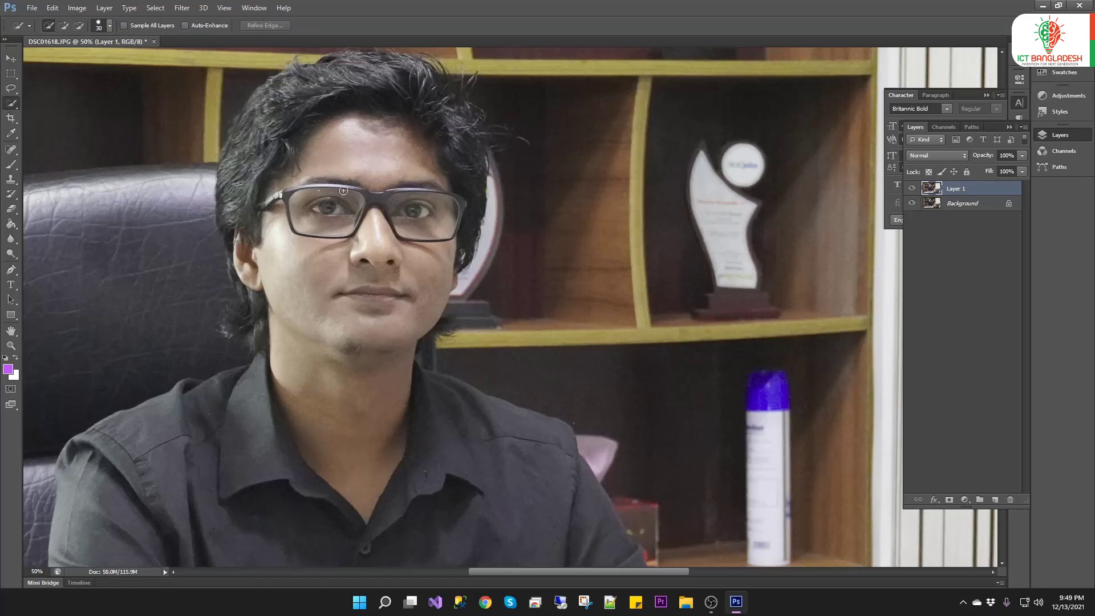
left_click_drag(352, 136, 316, 354)
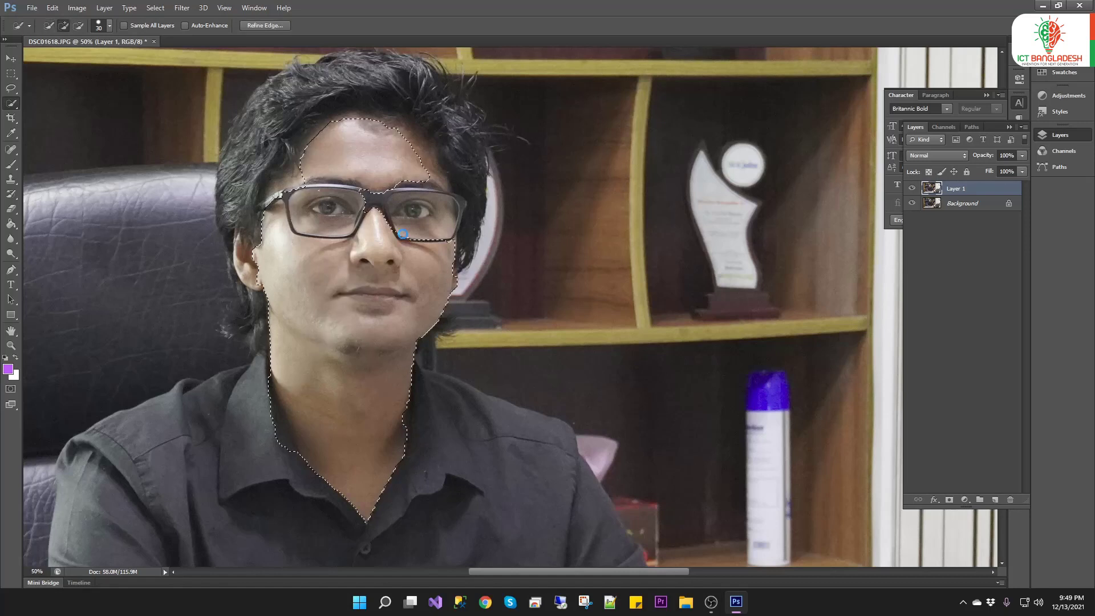
left_click(247, 256)
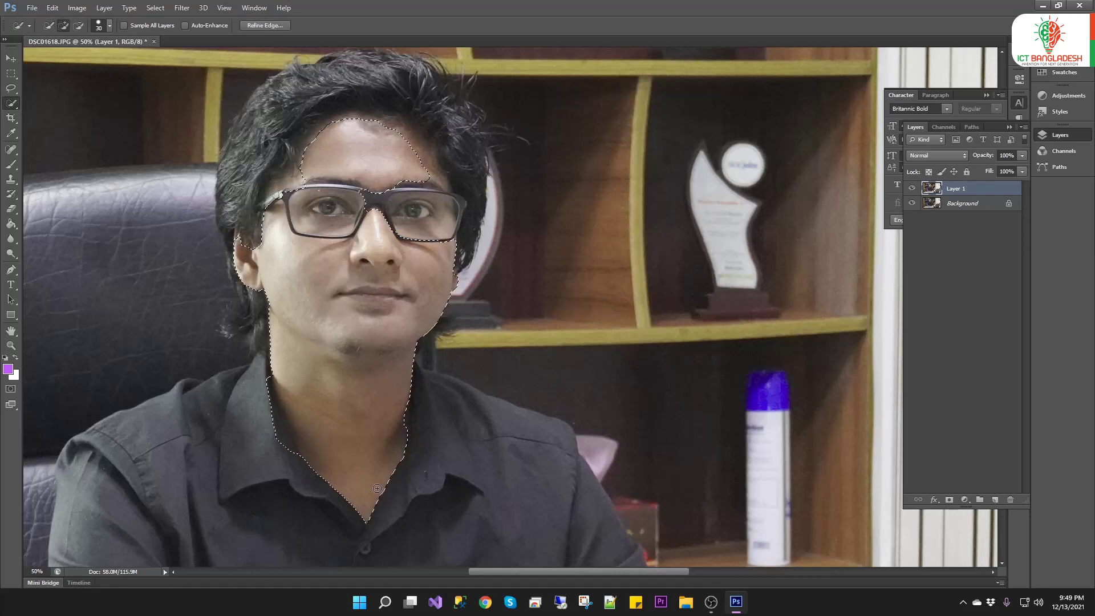
scroll(332, 339, "up", 1)
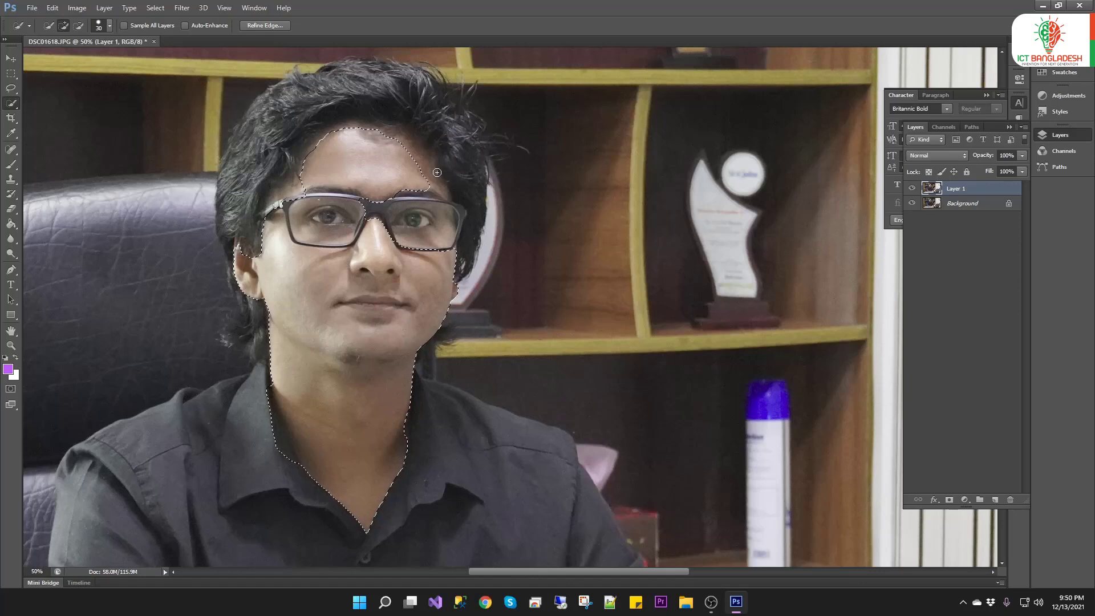
left_click(421, 170)
left_click(294, 185)
left_click_drag(293, 185, 276, 199)
key("shift+F6")
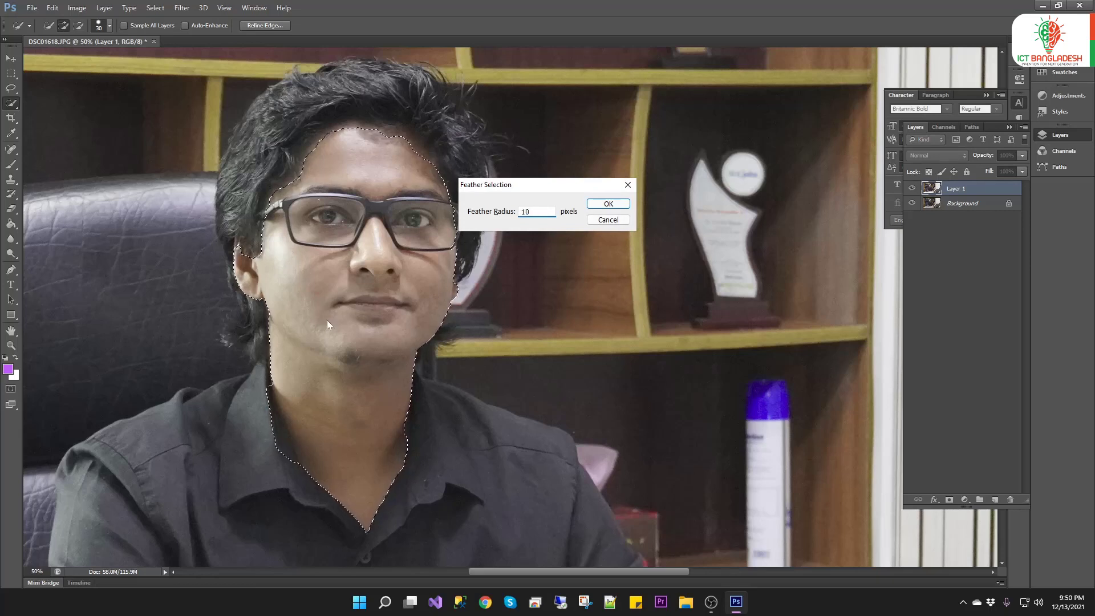
Apply the 10 px feather, raise the Curves midpoint from 93 to 104, then deselect
key("Return")
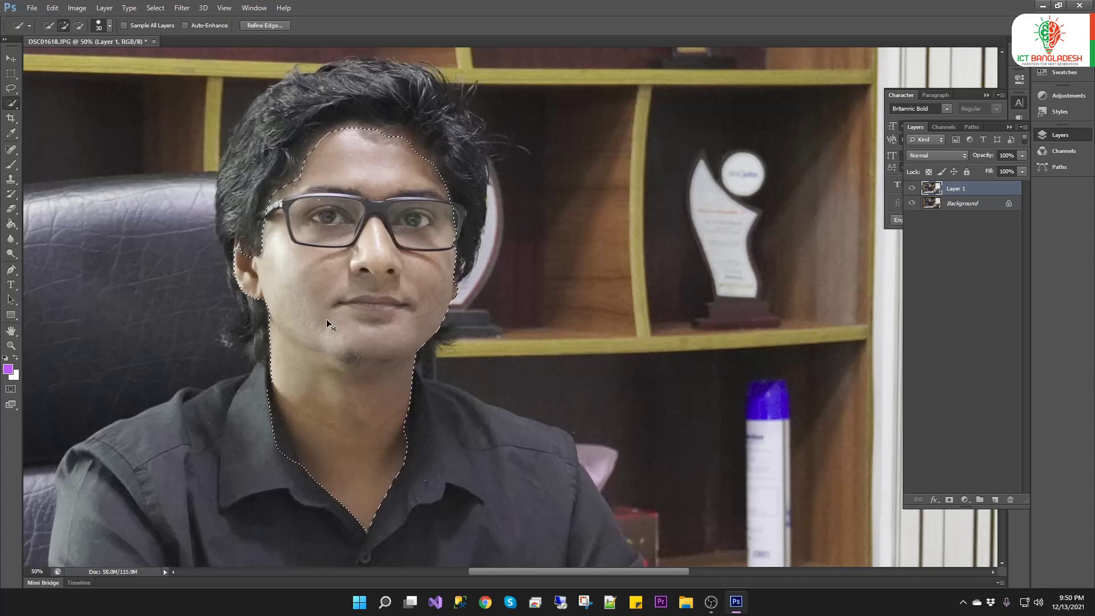
key("ctrl+m")
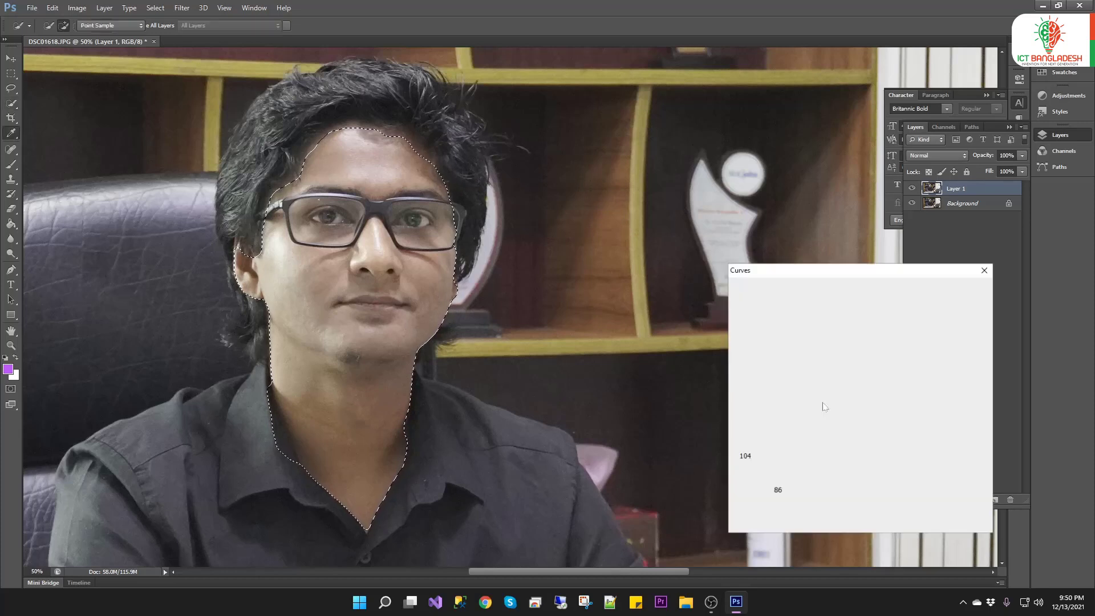
left_click(826, 402)
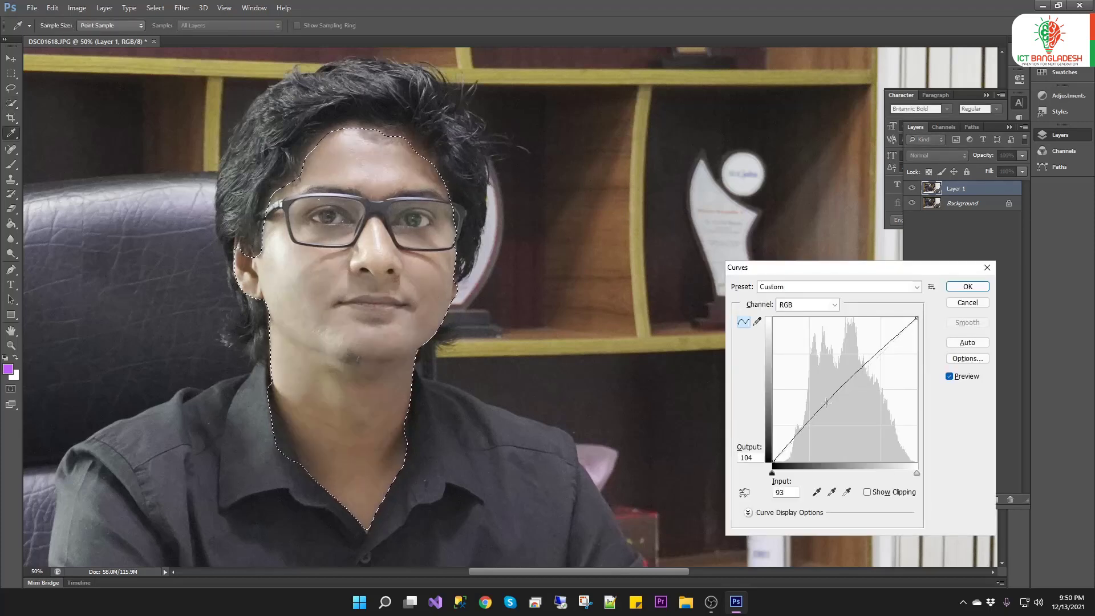
key("Return")
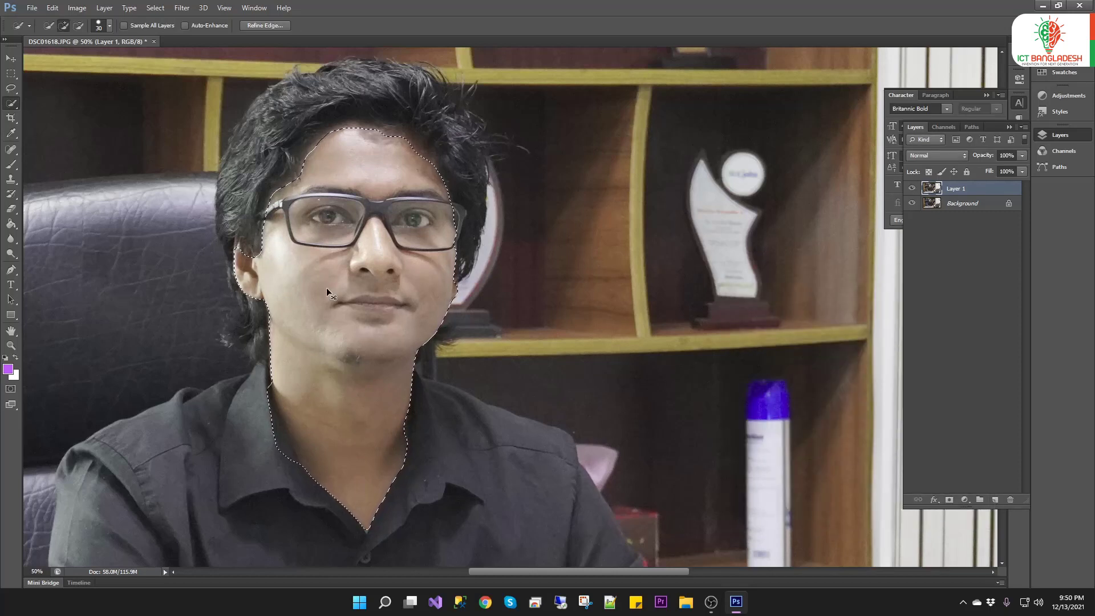
key("ctrl+d")
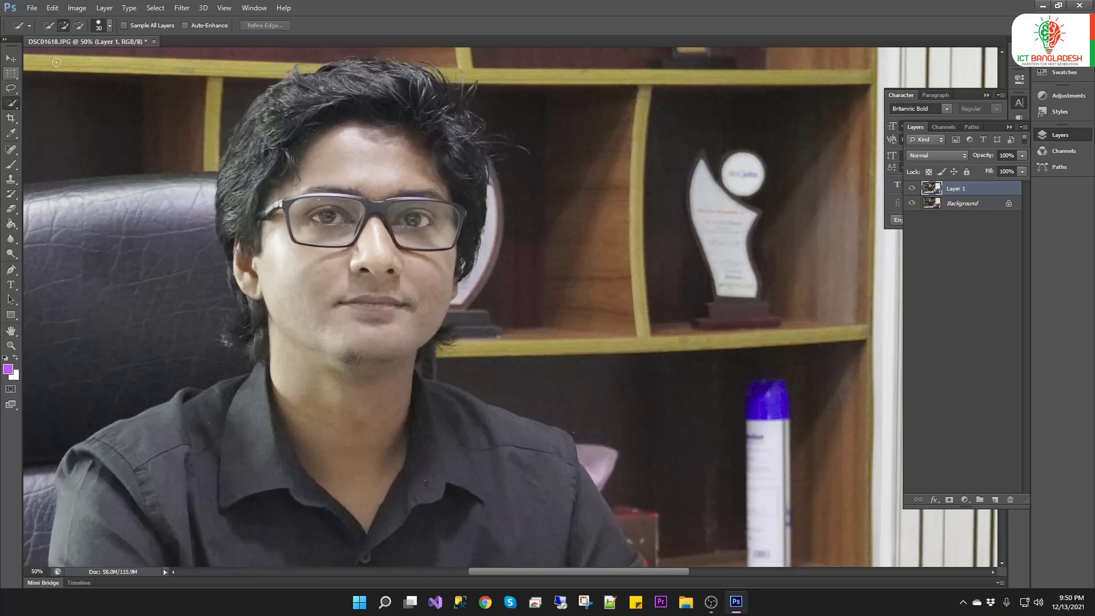
Switch to the Elliptical Marquee Tool, test an oval over the left eyebrow, then discard it
left_click(11, 74)
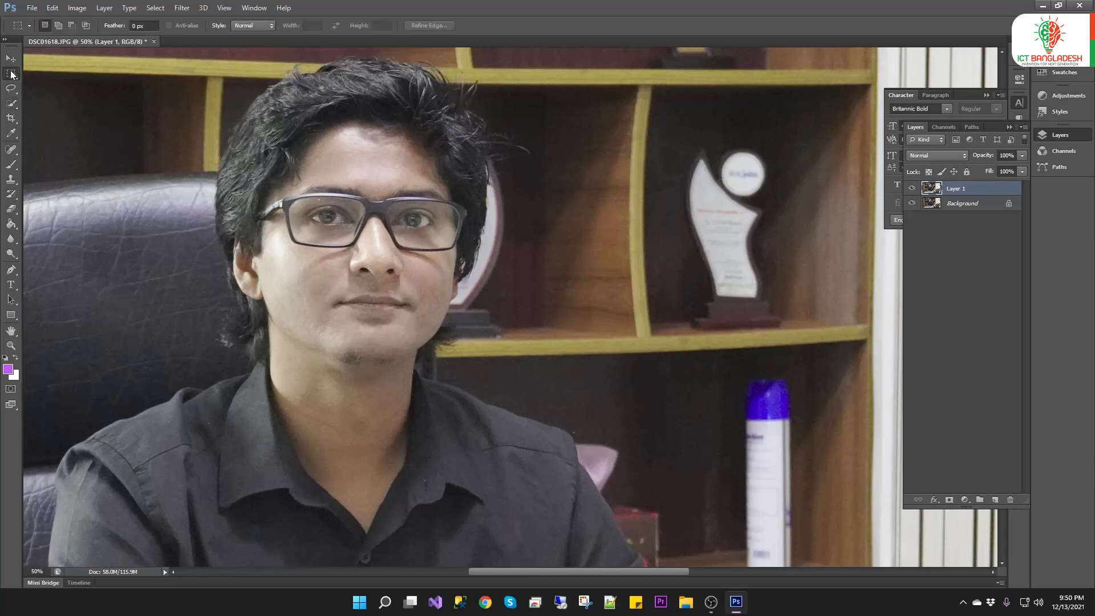
left_click(74, 72)
right_click(13, 75)
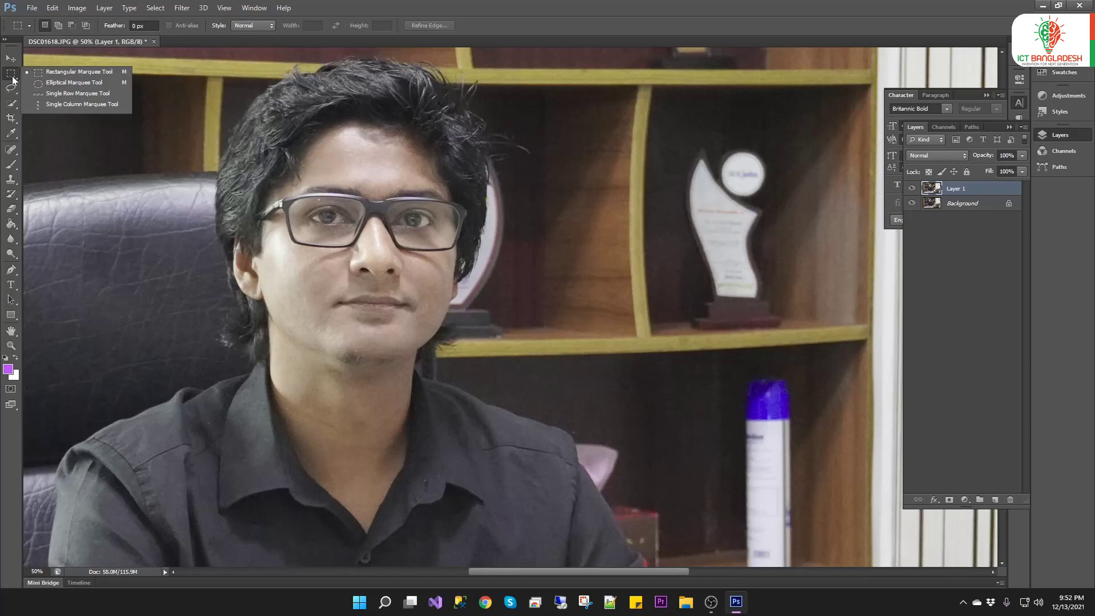
left_click(45, 85)
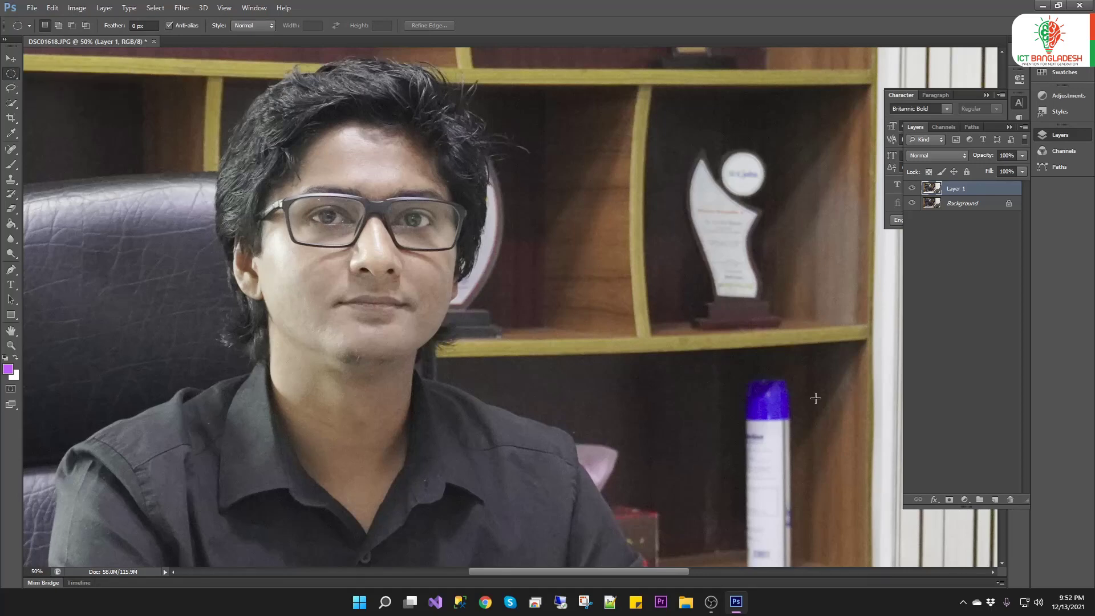
scroll(355, 239, "up", 1, "alt")
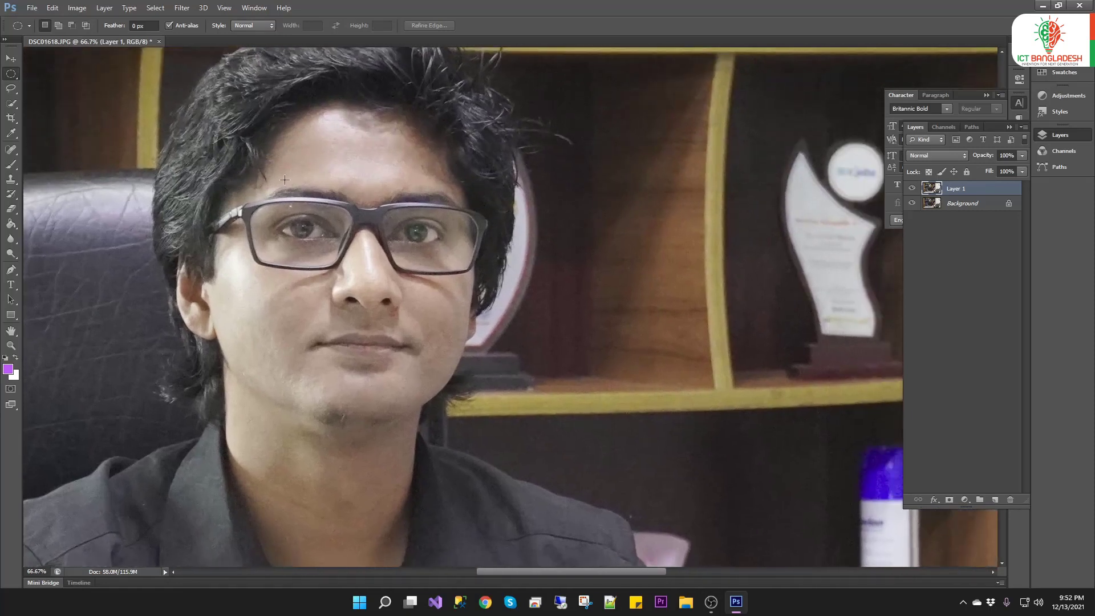
mouse_move(287, 180)
left_mouse_down()
mouse_move(352, 205)
mouse_move(342, 200)
left_mouse_up()
left_click(404, 212)
scroll(341, 268, "down", 2)
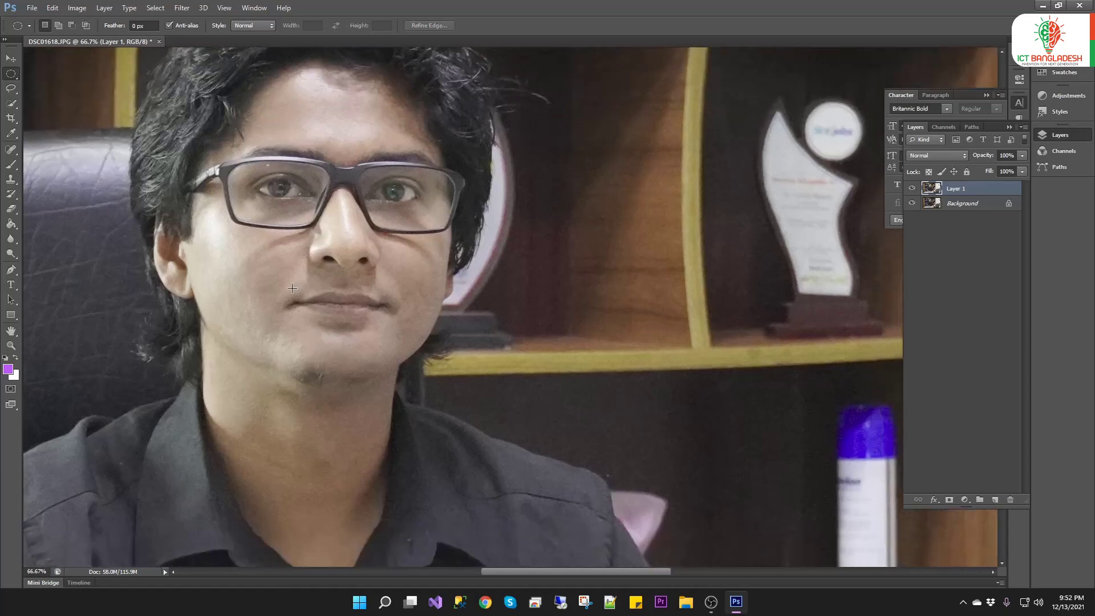
With Add to selection on, draw ovals around the lips, nose, both eyes and both eyebrows
left_click_drag(292, 288, 401, 321)
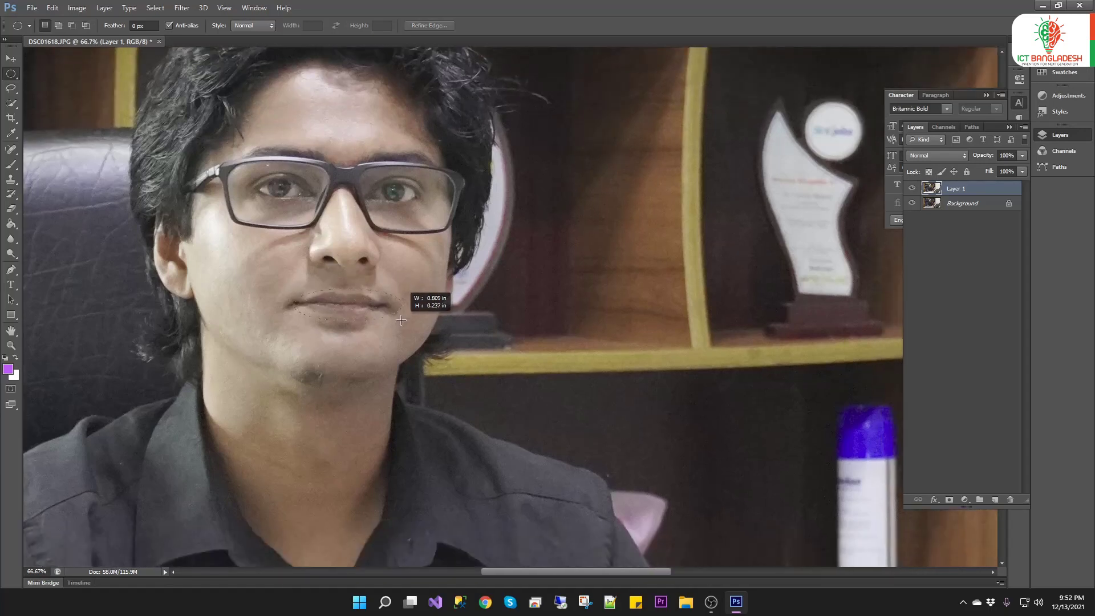
left_click_drag(305, 246, 378, 273)
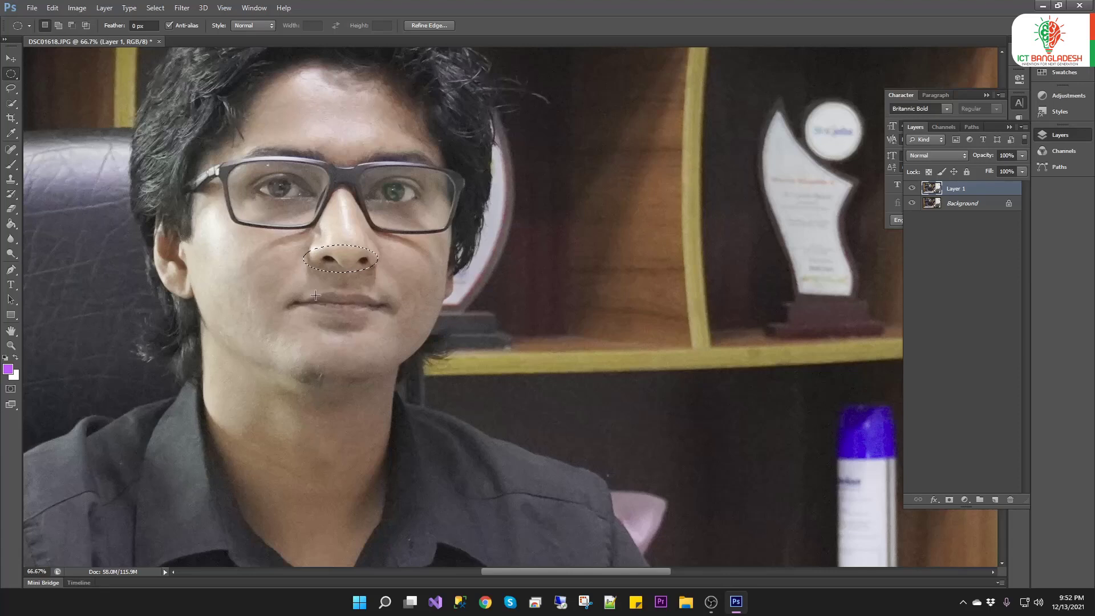
left_click(59, 25)
left_click_drag(296, 286, 396, 324)
left_click_drag(380, 183, 419, 208)
left_click_drag(259, 181, 307, 204)
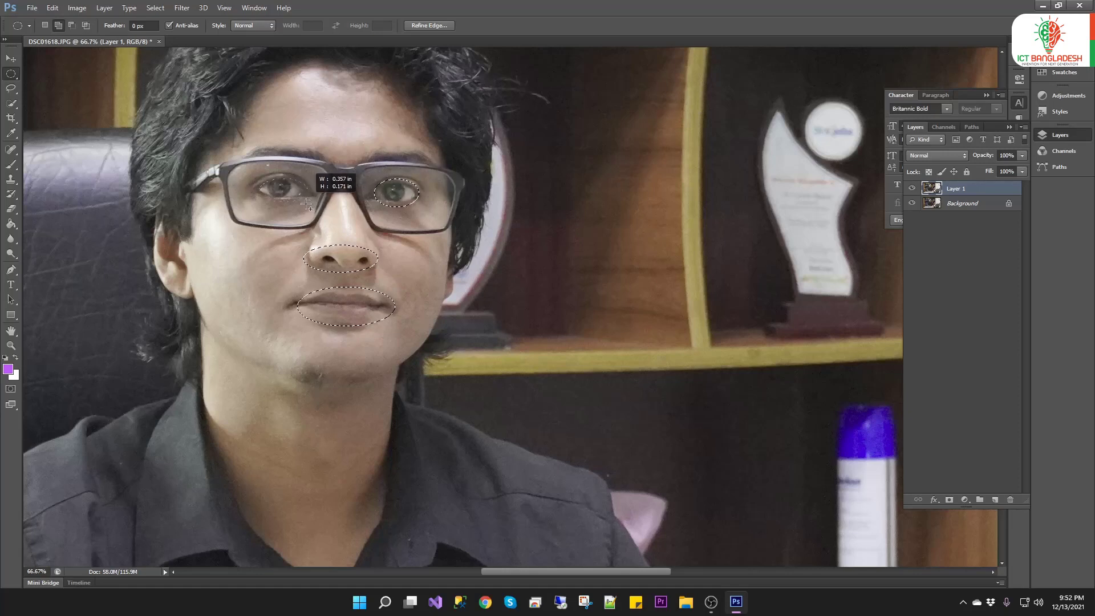
left_click_drag(374, 147, 434, 166)
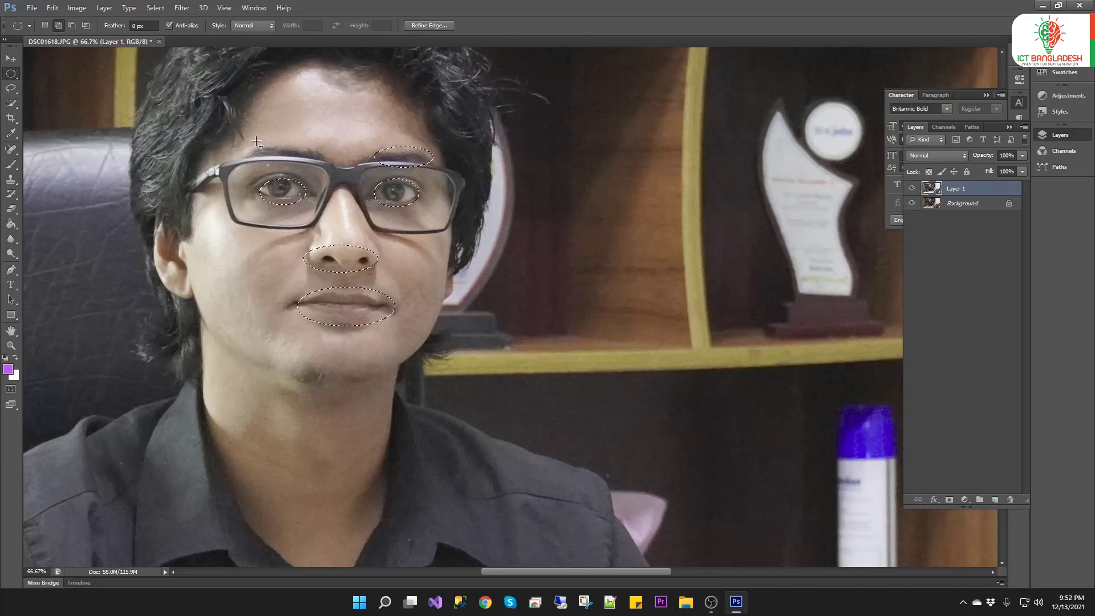
left_click_drag(249, 140, 318, 160)
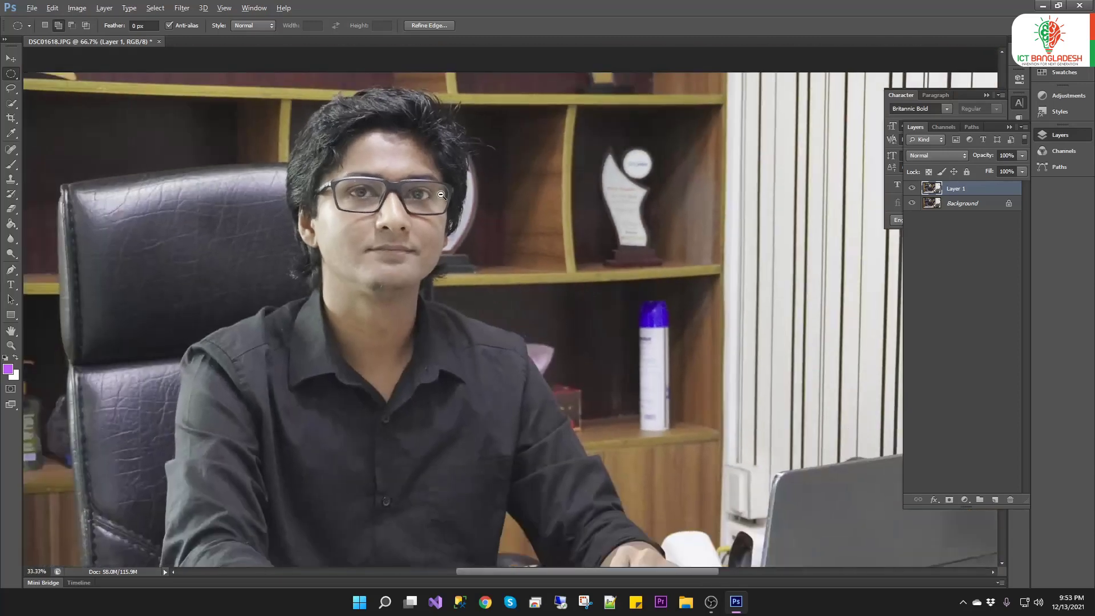
left_click(441, 195, "alt")
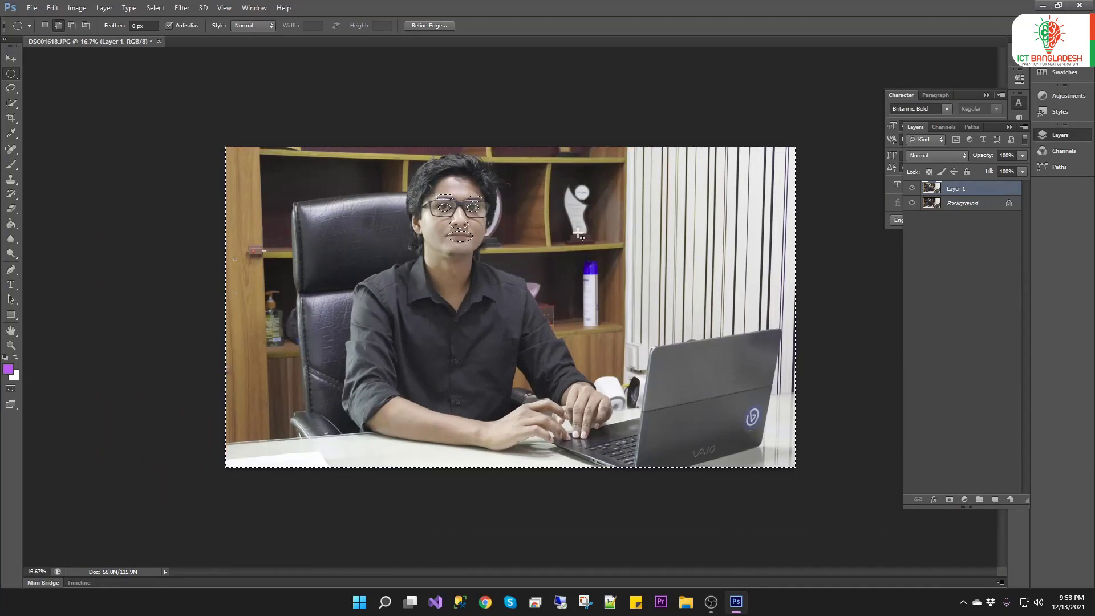
Open the Filter menu to reveal the Imagenomic submenu
left_click(182, 7)
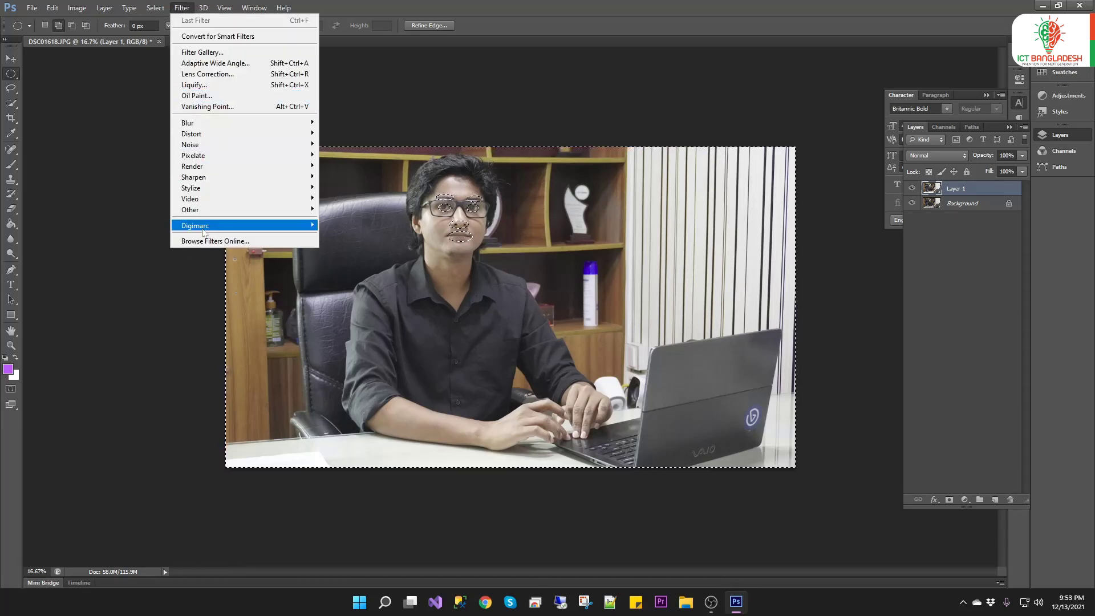
mouse_move(200, 290)
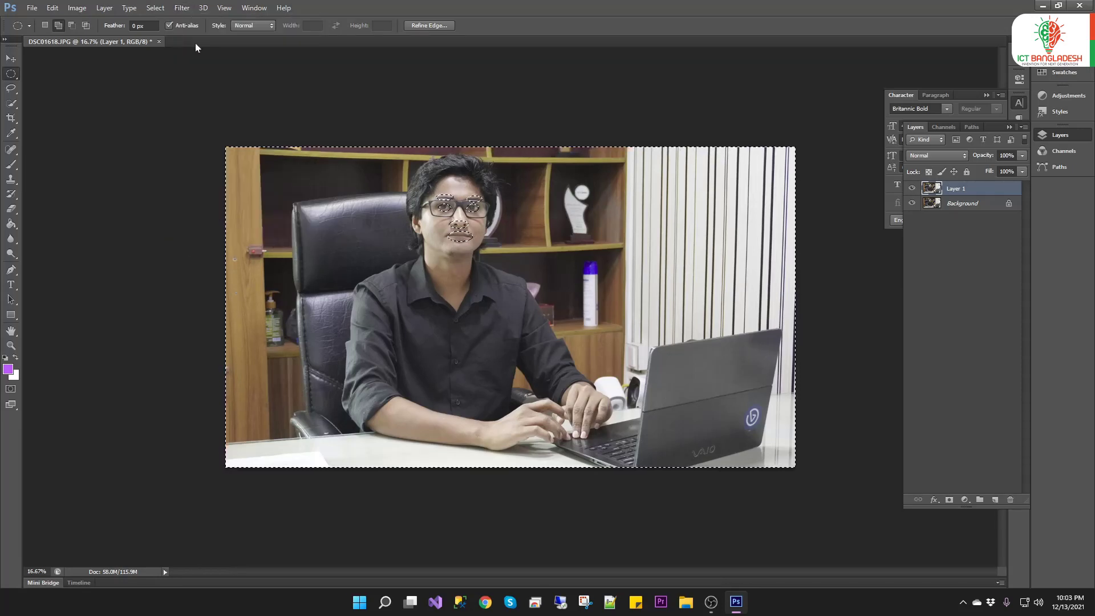
left_click(185, 7)
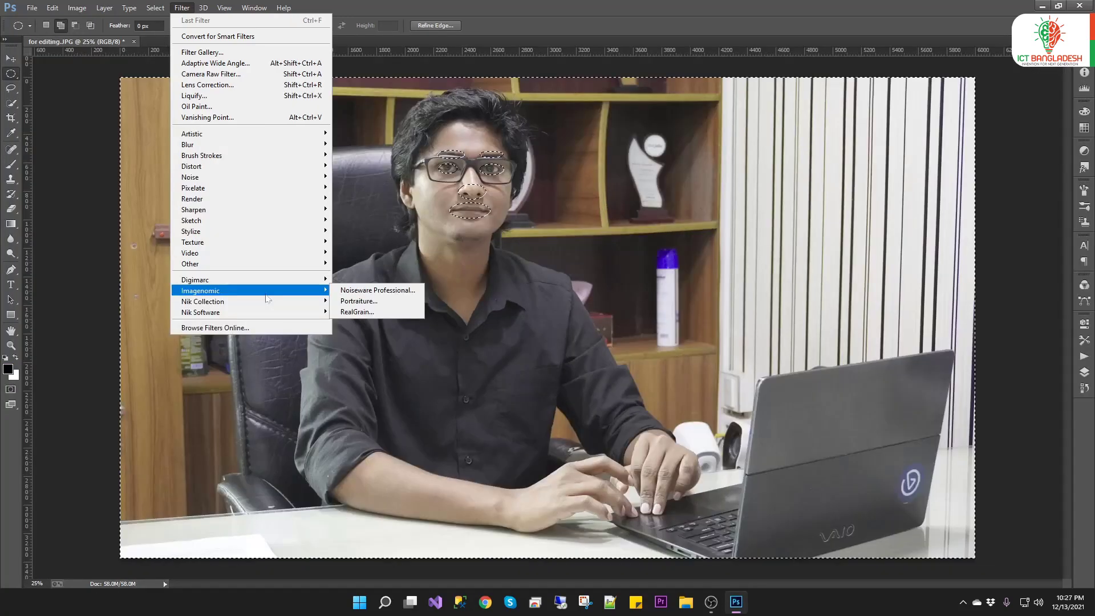
Launch Imagenomic Noiseware Professional, showing its default 70% and 80% noise-reduction values
left_click(373, 290)
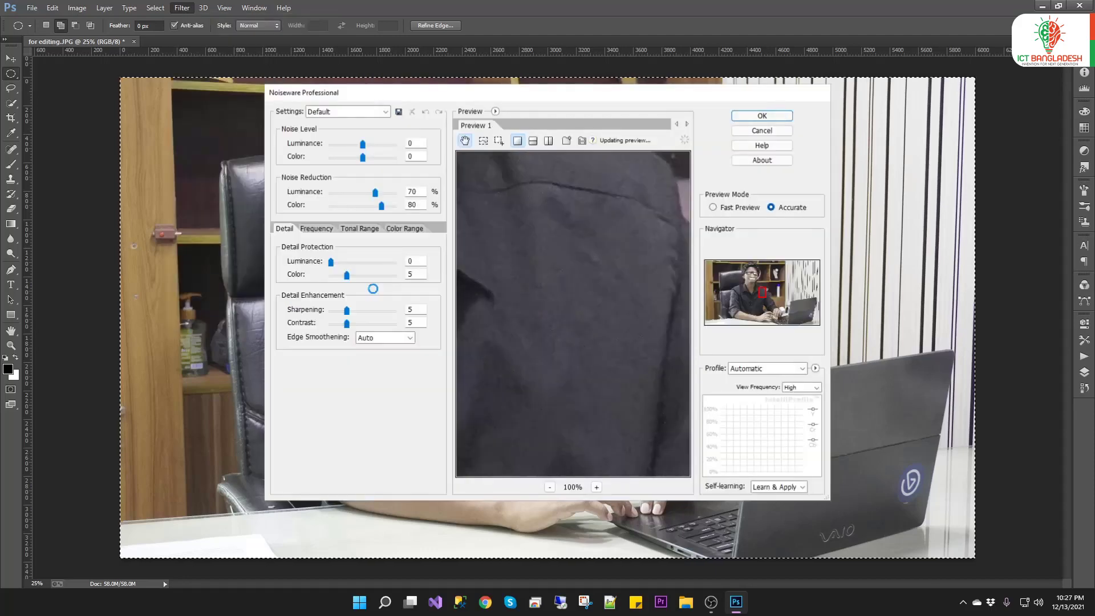